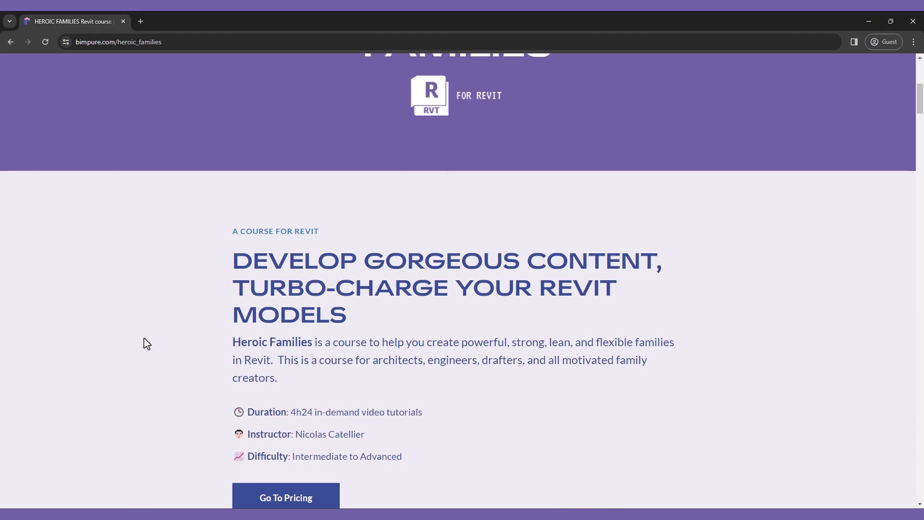
# Scroll the bimpure.com course page down to the Examples of Heroic Families section
pyautogui.scroll(-5, 146, 340)
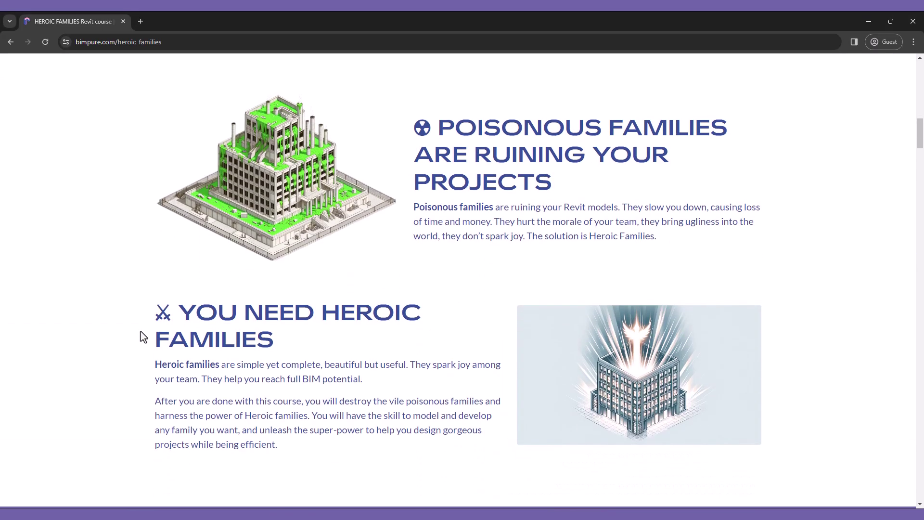
pyautogui.scroll(-12, 144, 337)
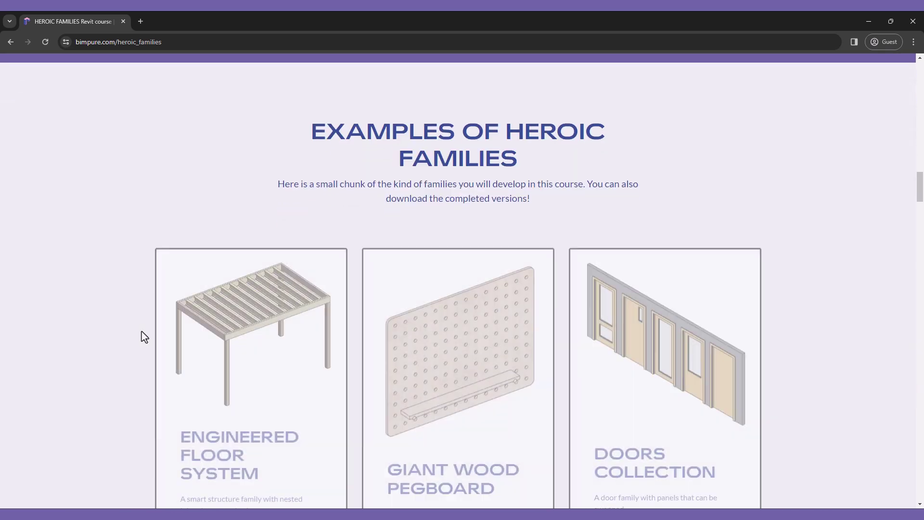
pyautogui.scroll(-10, 141, 331)
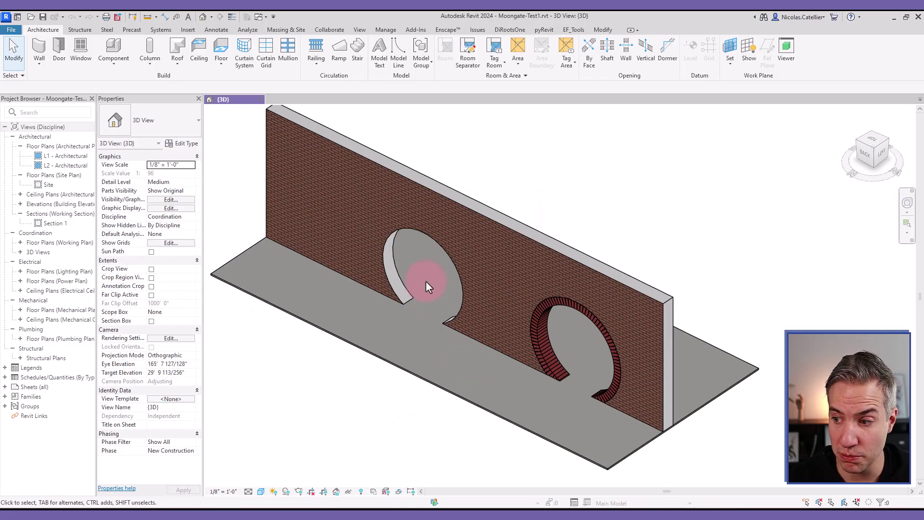
pyautogui.click(395, 274)
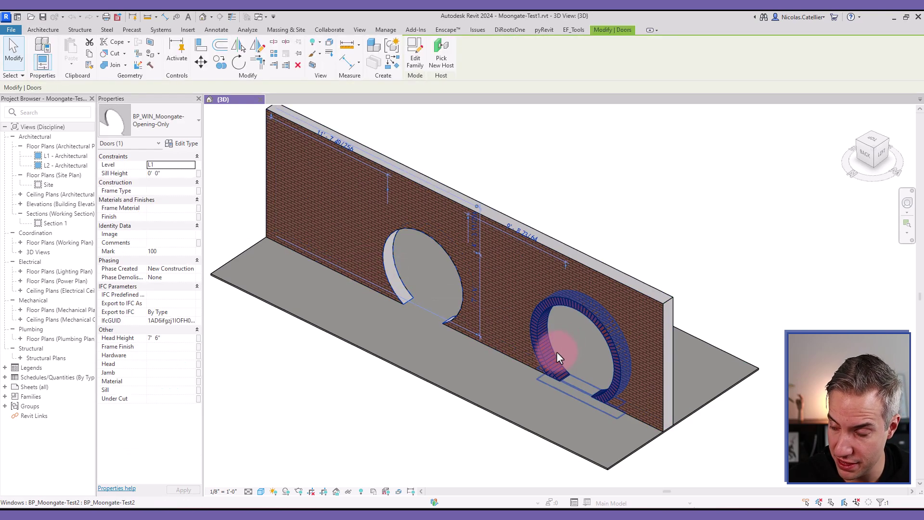
pyautogui.click(538, 345)
pyautogui.scroll(5, 548, 366)
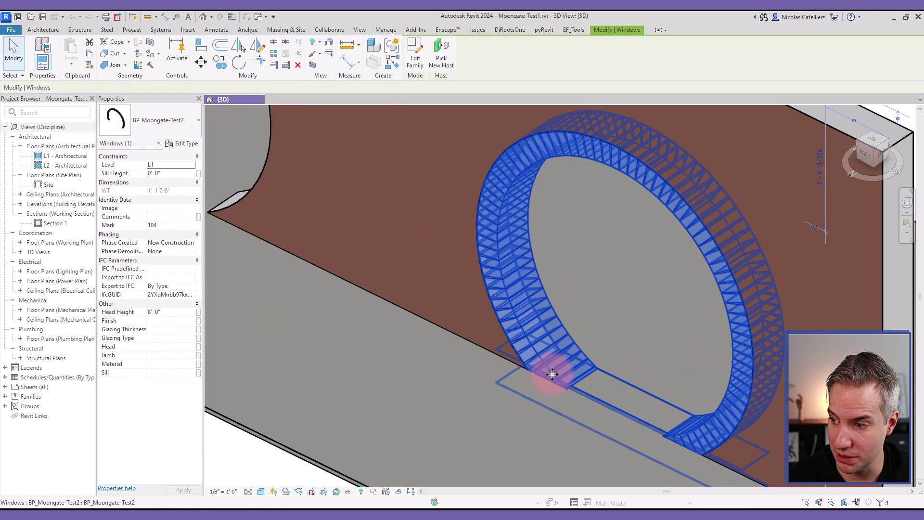
pyautogui.press('Escape')
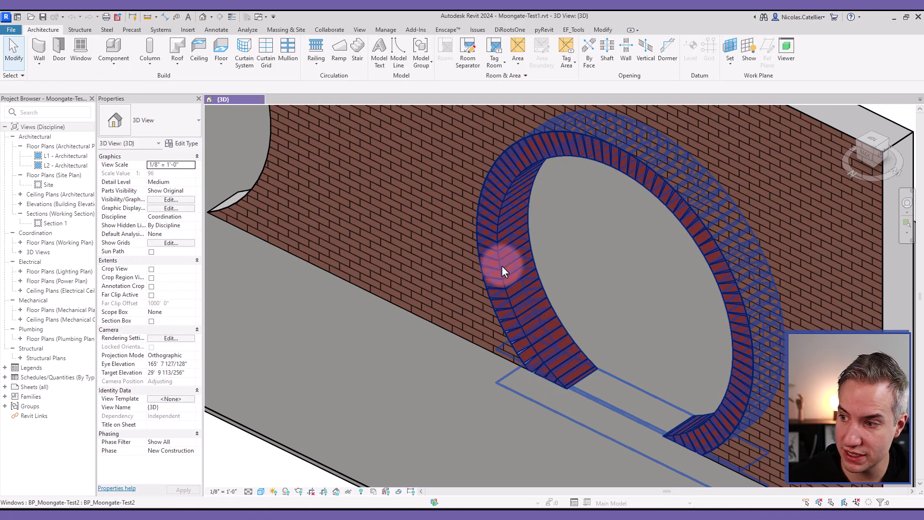
pyautogui.scroll(-4, 683, 308)
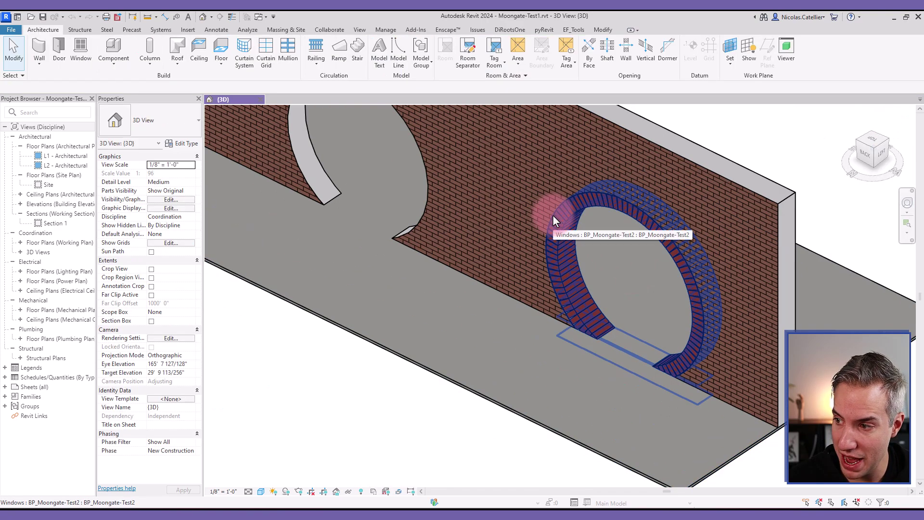
pyautogui.scroll(1, 554, 241)
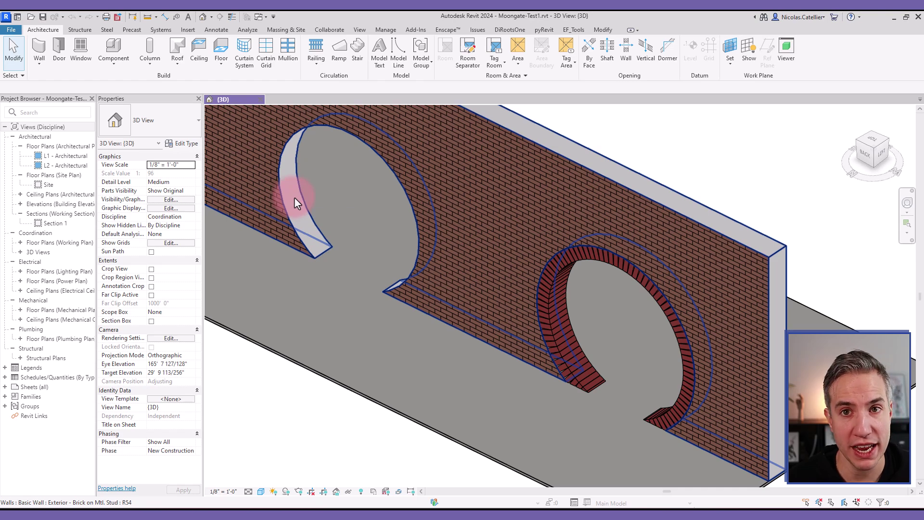
pyautogui.click(322, 252)
pyautogui.scroll(-5, 337, 260)
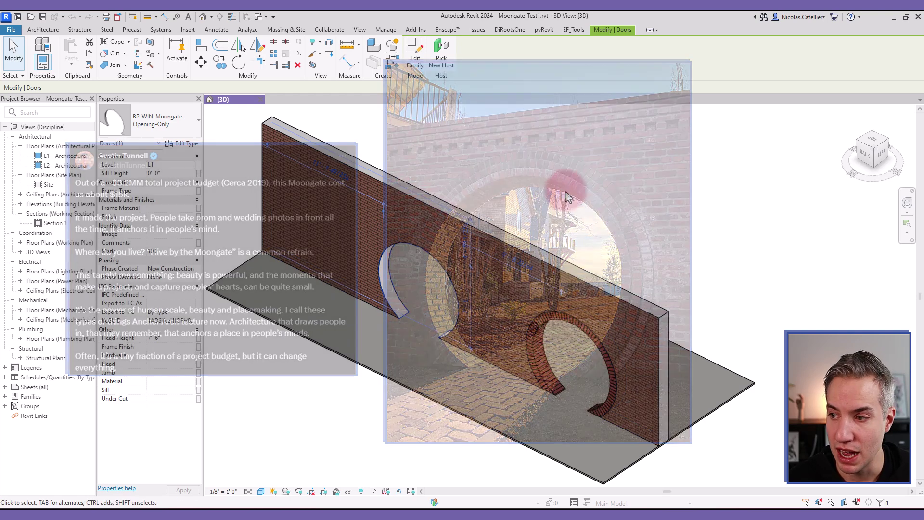
# Create a new family from the Door - Curtain Wall.rft template
pyautogui.press('Escape')
pyautogui.keyDown('shift'); pyautogui.moveTo(458, 199); pyautogui.dragTo(516, 151, button='middle'); pyautogui.keyUp('shift')
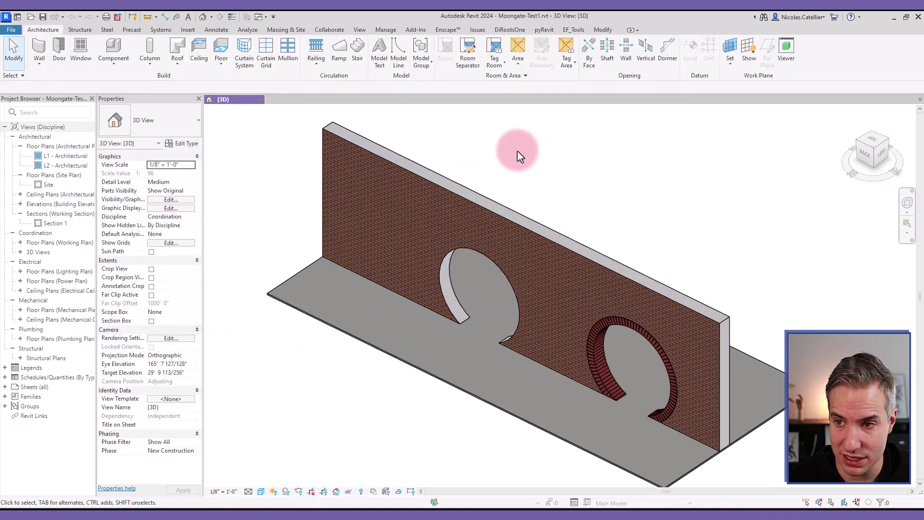
pyautogui.click(18, 38)
pyautogui.moveTo(21, 62)
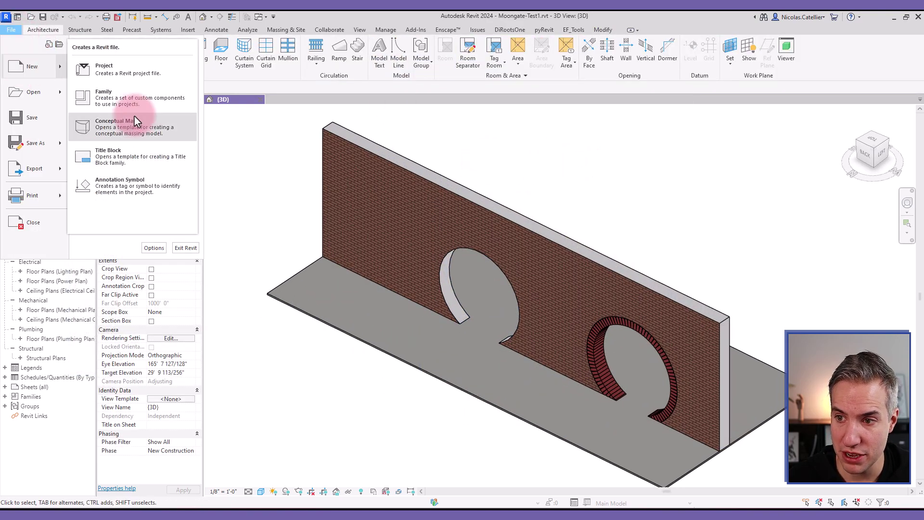
pyautogui.click(125, 101)
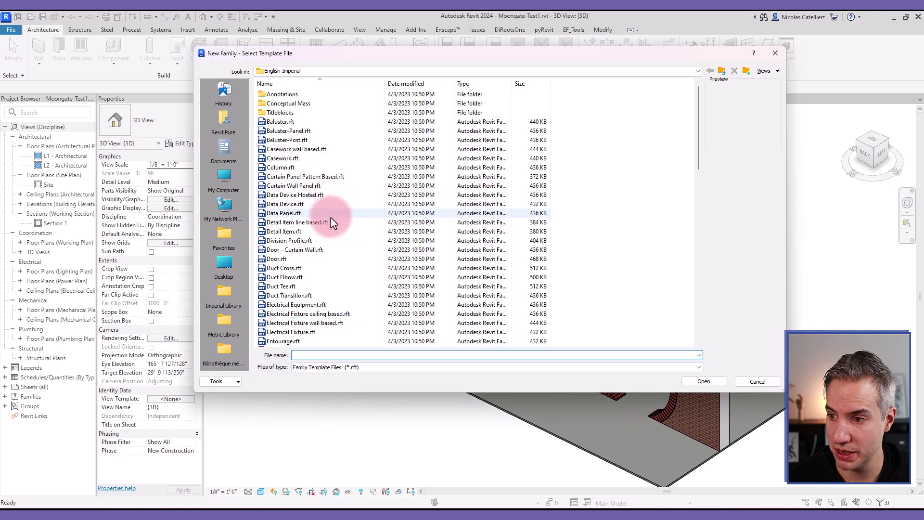
pyautogui.doubleClick(301, 252)
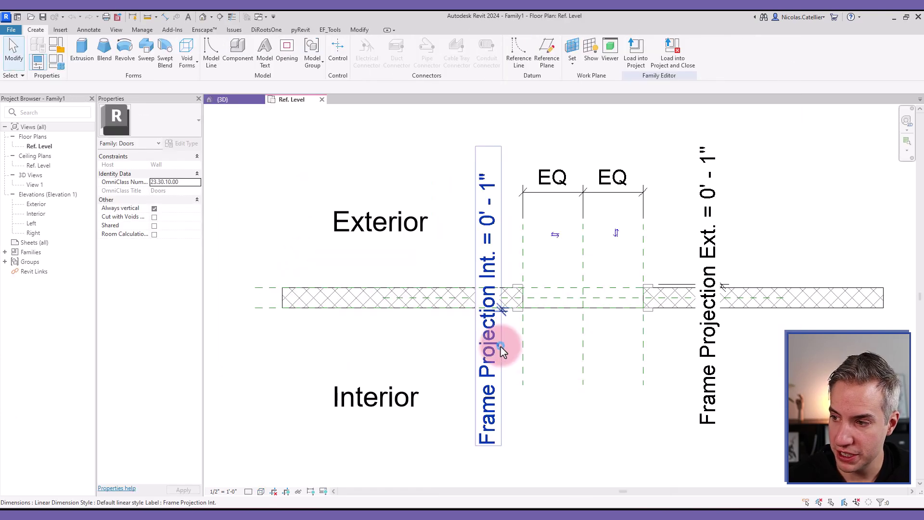
pyautogui.click(499, 351)
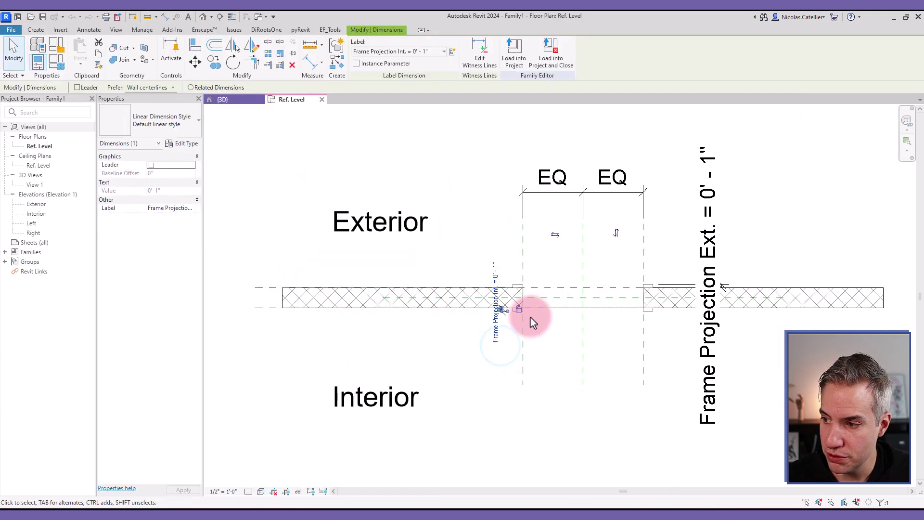
pyautogui.scroll(3, 529, 318)
pyautogui.press('Escape')
pyautogui.scroll(-5, 502, 353)
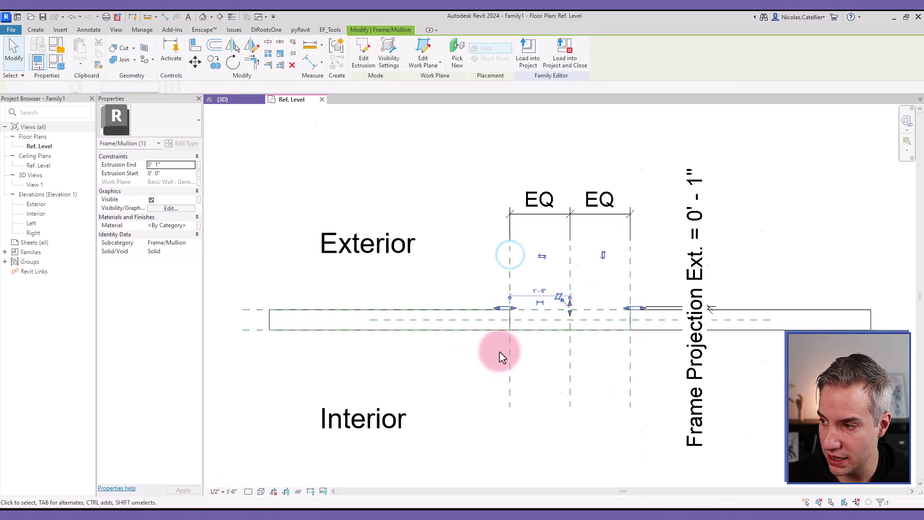
# In the Exterior elevation, delete the Width, EQ and Height dimensions
pyautogui.doubleClick(36, 203)
pyautogui.click(515, 165)
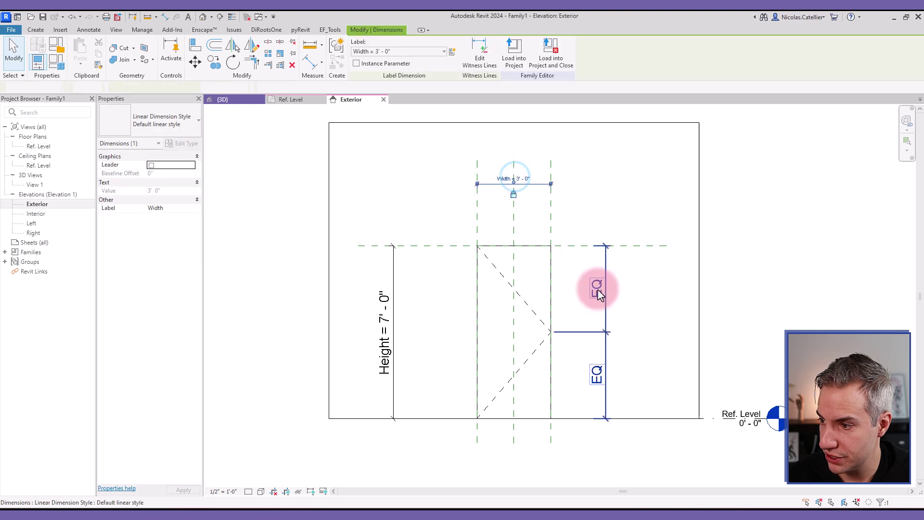
pyautogui.press('Delete')
pyautogui.click(606, 316)
pyautogui.keyDown('ctrl'); pyautogui.click(392, 306); pyautogui.keyUp('ctrl')
pyautogui.press('Delete')
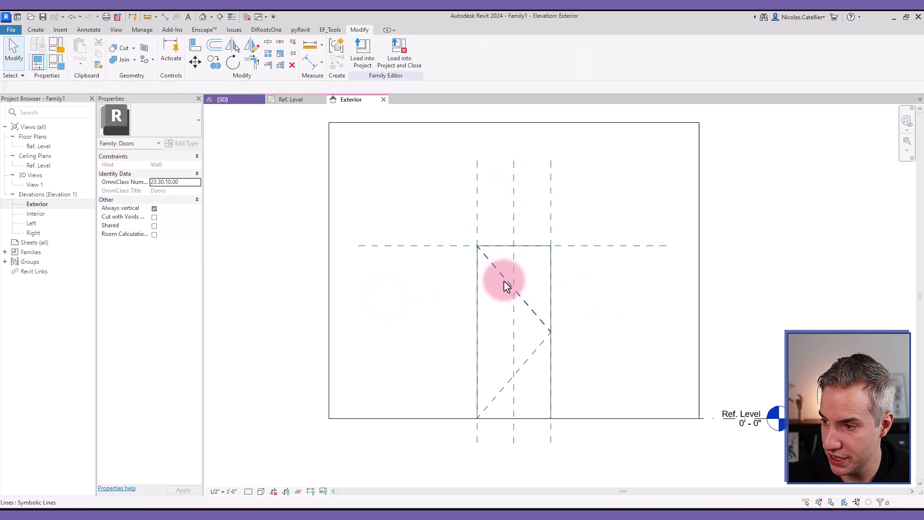
# Delete the upper and lower door-swing lines and the opening cut
pyautogui.click(505, 279)
pyautogui.press('Delete')
pyautogui.click(511, 384)
pyautogui.press('Delete')
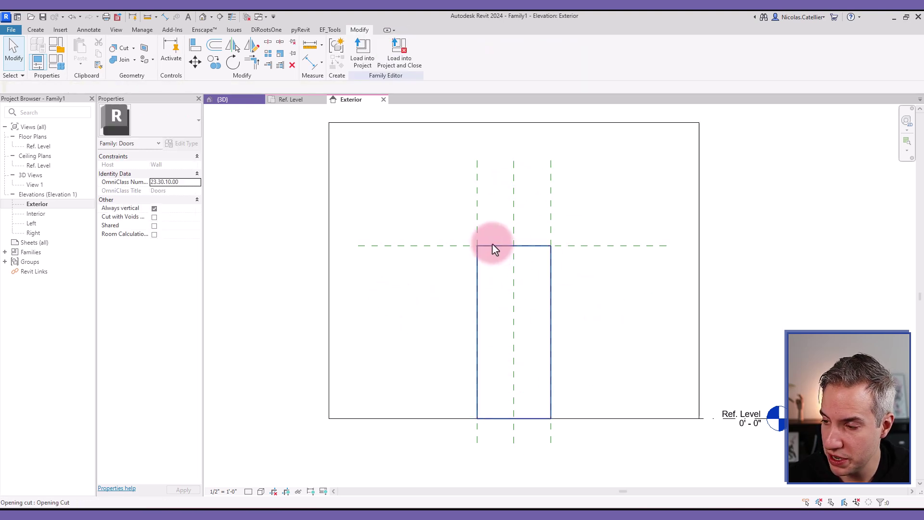
pyautogui.click(494, 247)
pyautogui.press('Delete')
# Delete the EQ dimension in the Ref. Level floor plan
pyautogui.doubleClick(38, 146)
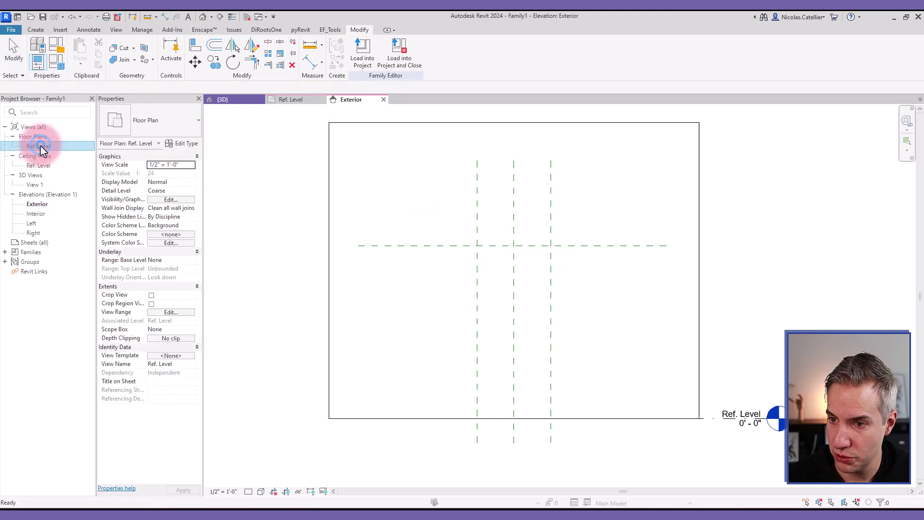
pyautogui.click(527, 246)
pyautogui.press('Delete')
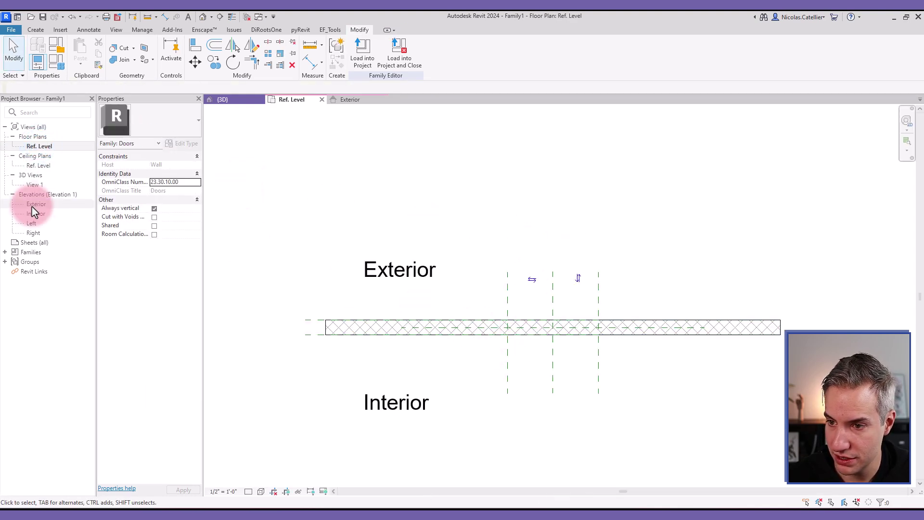
pyautogui.doubleClick(36, 204)
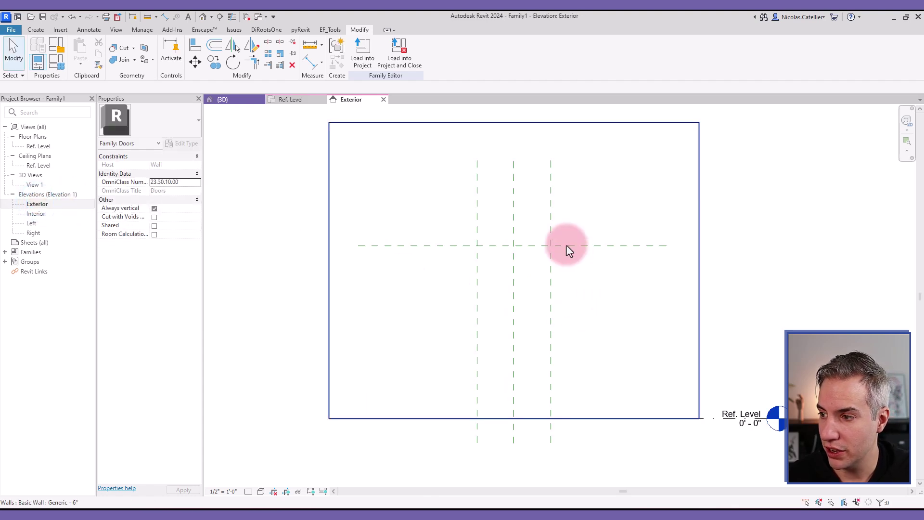
# Draw a new horizontal reference plane across the lower elevation using RP
pyautogui.click(567, 246)
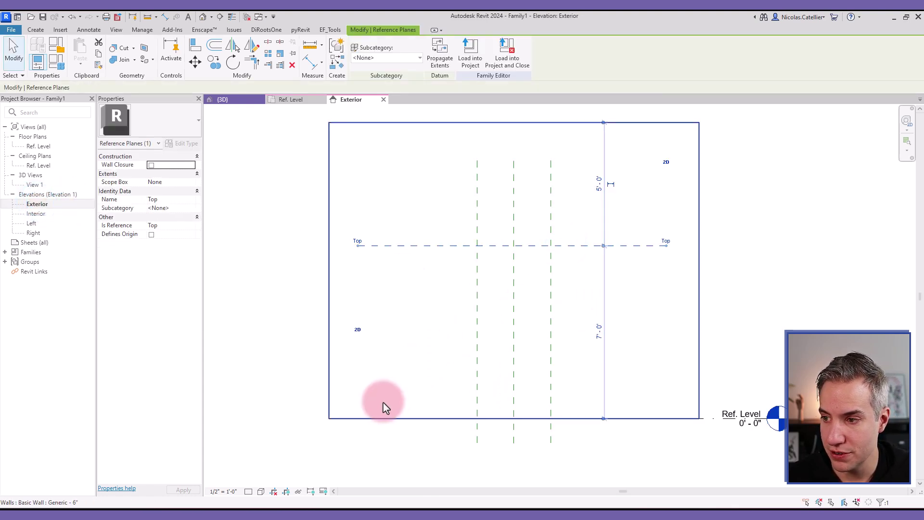
pyautogui.press('r')
pyautogui.press('p')
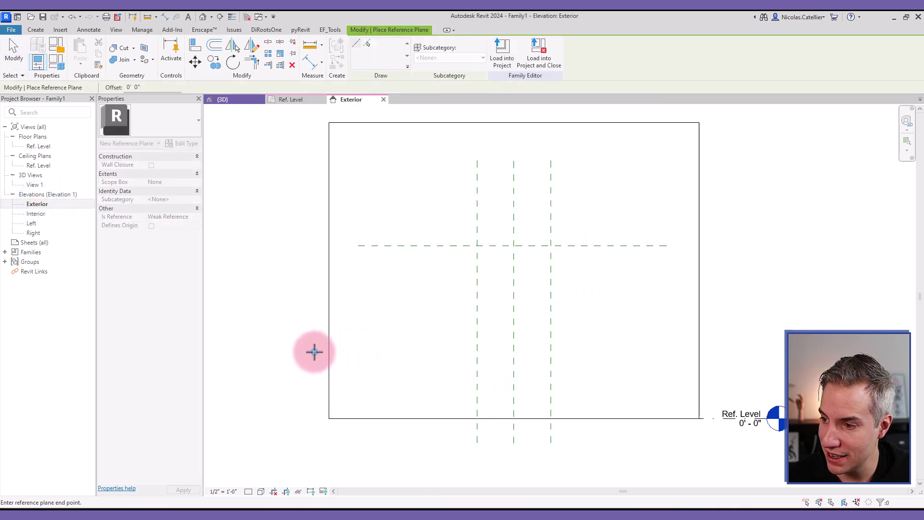
pyautogui.click(313, 351)
pyautogui.click(757, 351)
pyautogui.press('Escape')
pyautogui.press('Escape')
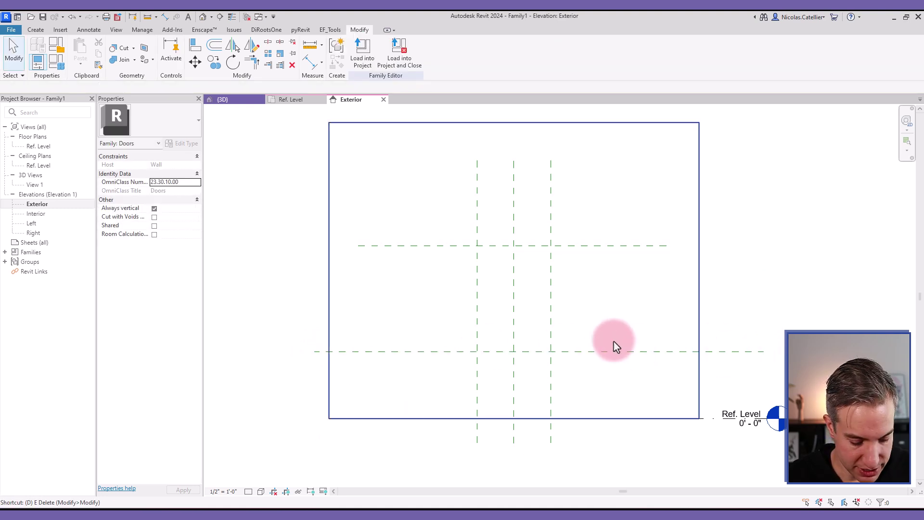
# Dimension the new reference plane to the bottom edge with DI
pyautogui.press('i')
pyautogui.click(598, 351)
pyautogui.click(562, 419)
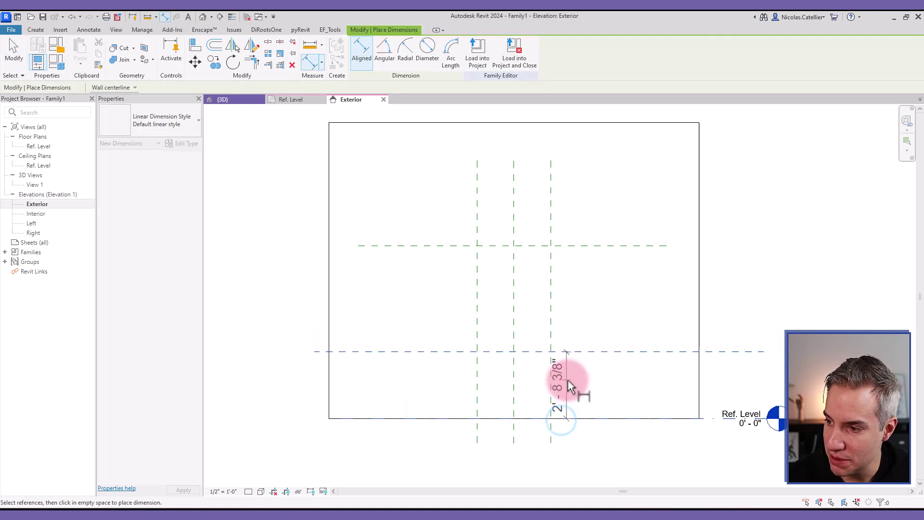
pyautogui.click(568, 381)
pyautogui.press('Escape')
# Label that dimension with a new parameter D1 and set it to 3' - 0"
pyautogui.click(576, 368)
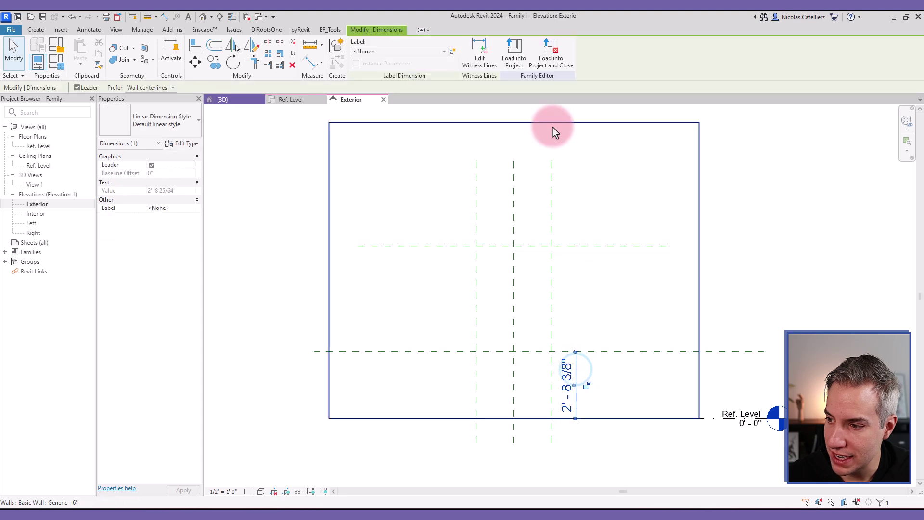
pyautogui.click(451, 51)
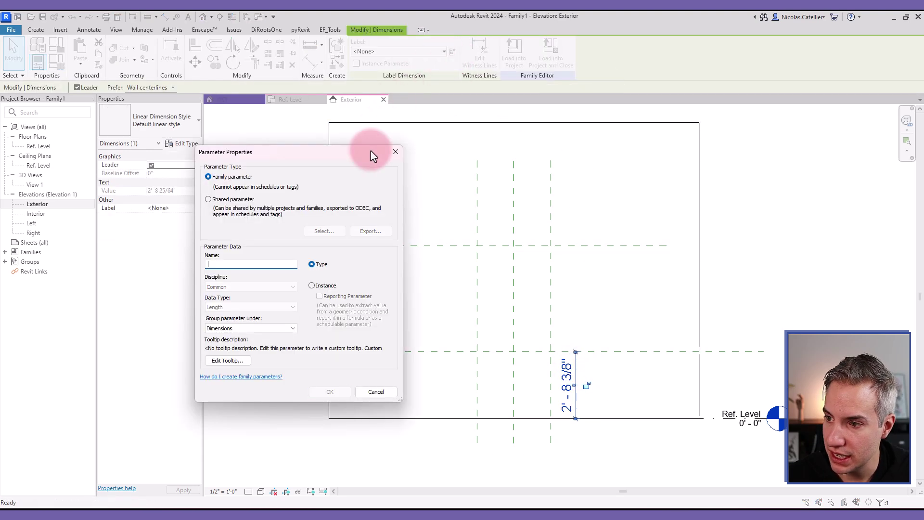
pyautogui.click(256, 264)
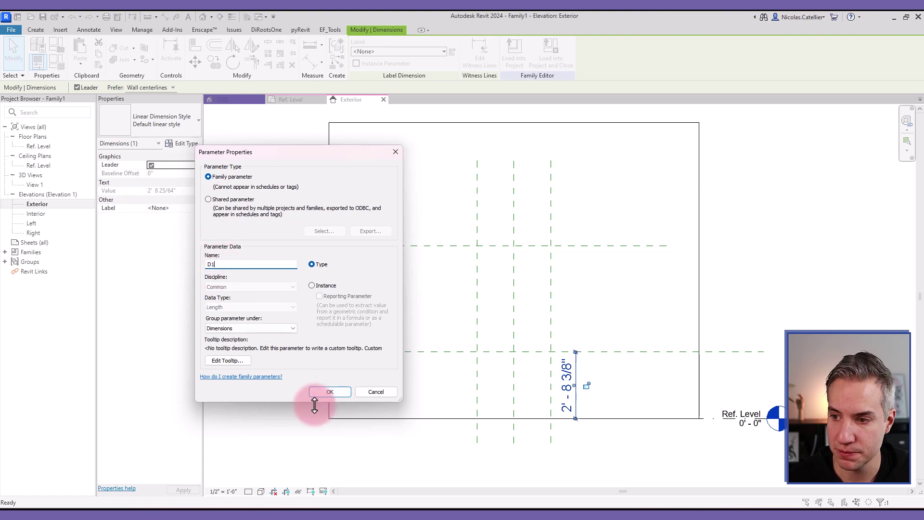
pyautogui.click(327, 393)
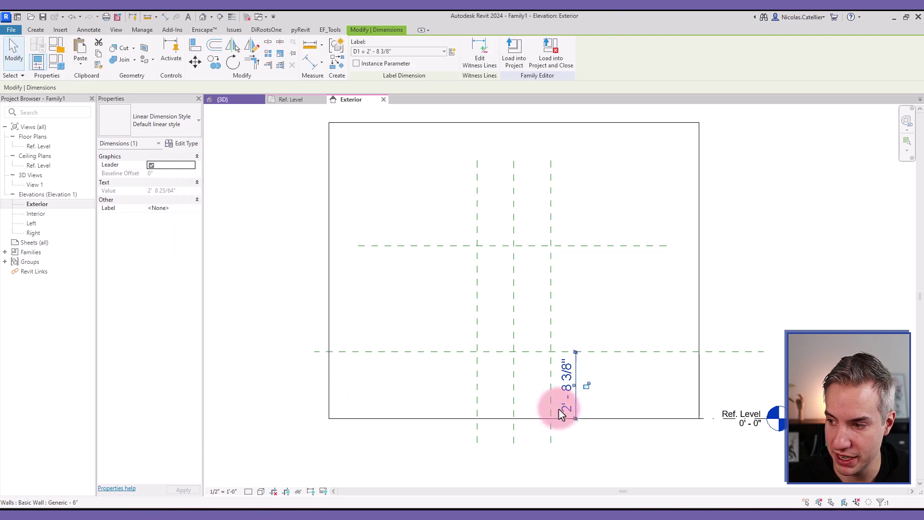
pyautogui.click(572, 370)
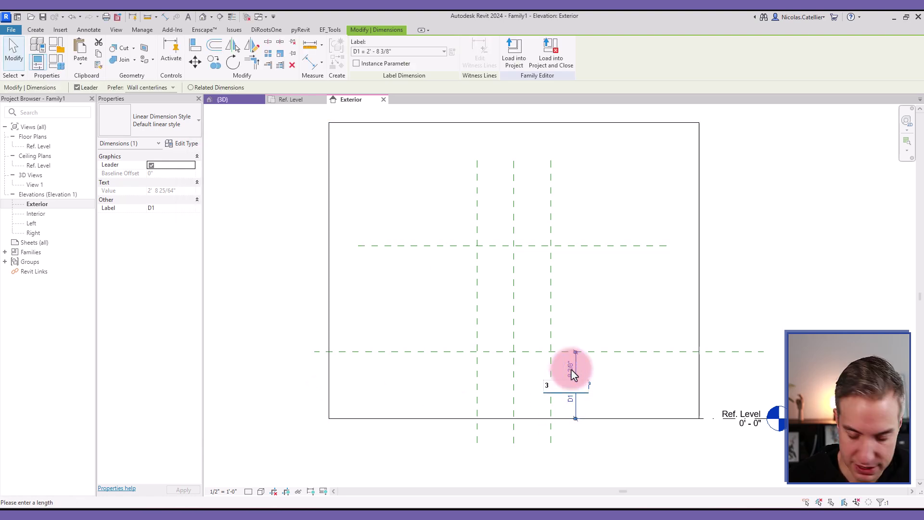
pyautogui.write('3')
pyautogui.click(297, 326)
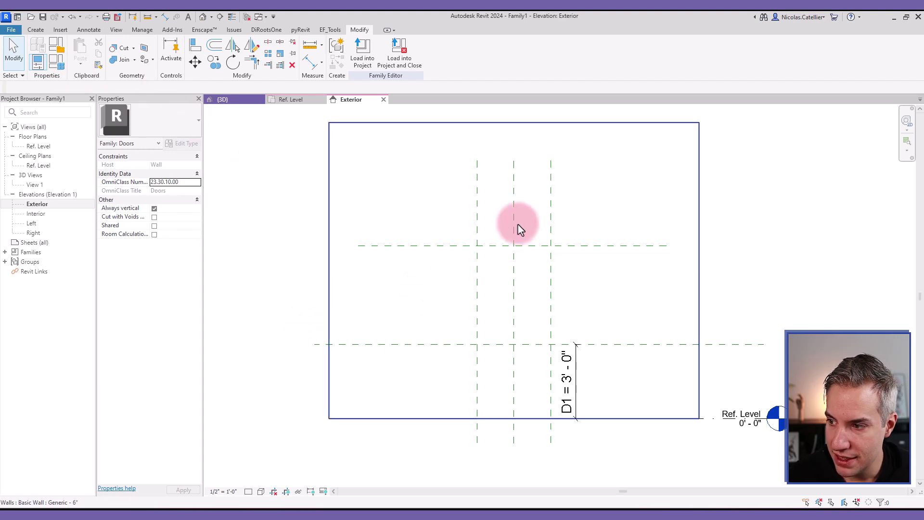
# Place two 1' - 6" horizontal dimensions and one 4' - 0" vertical dimension between planes
pyautogui.press('d')
pyautogui.press('i')
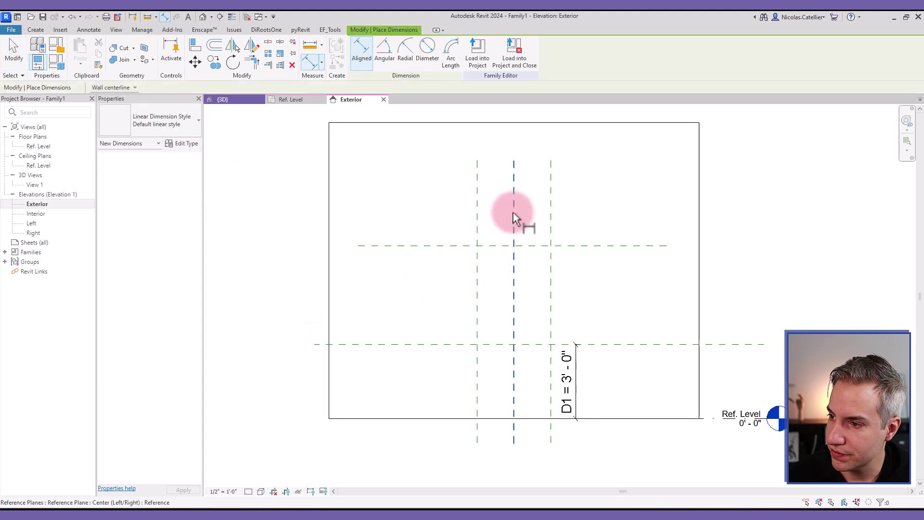
pyautogui.click(527, 279)
pyautogui.click(513, 207)
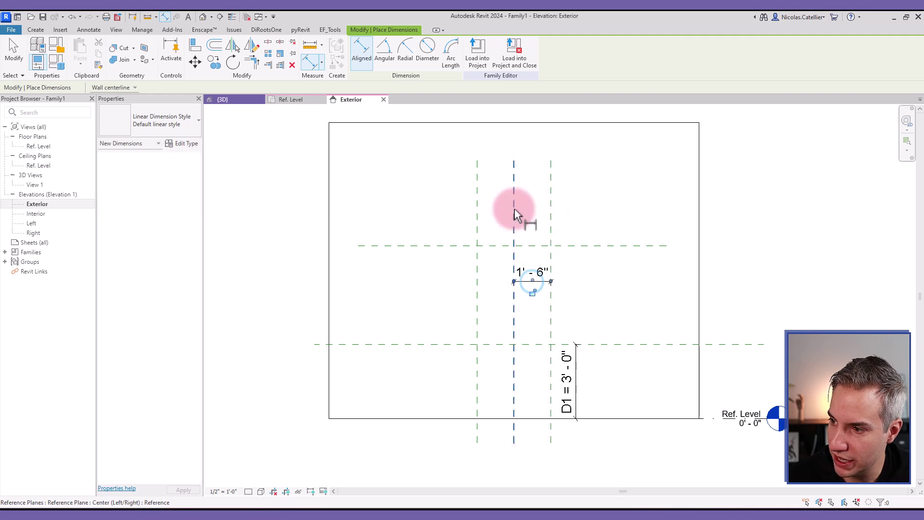
pyautogui.click(479, 283)
pyautogui.click(439, 291)
pyautogui.click(533, 246)
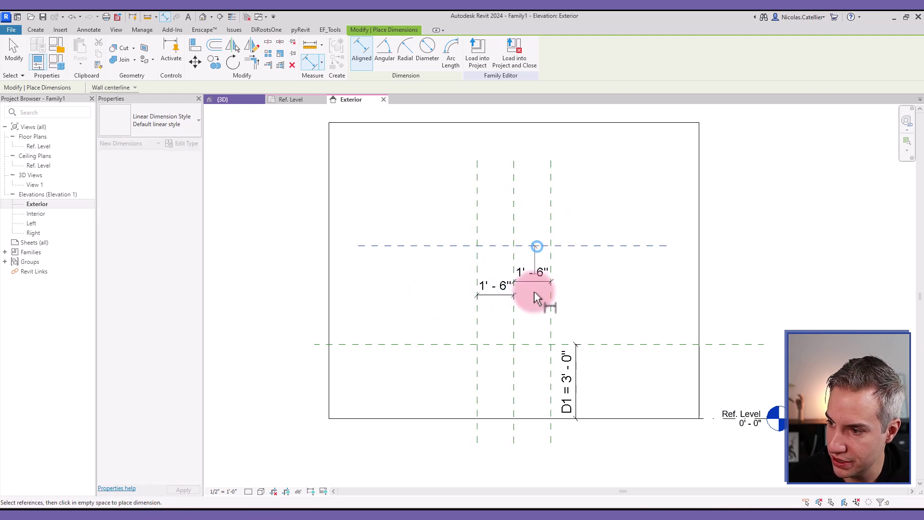
pyautogui.click(533, 342)
pyautogui.click(584, 314)
pyautogui.press('Escape')
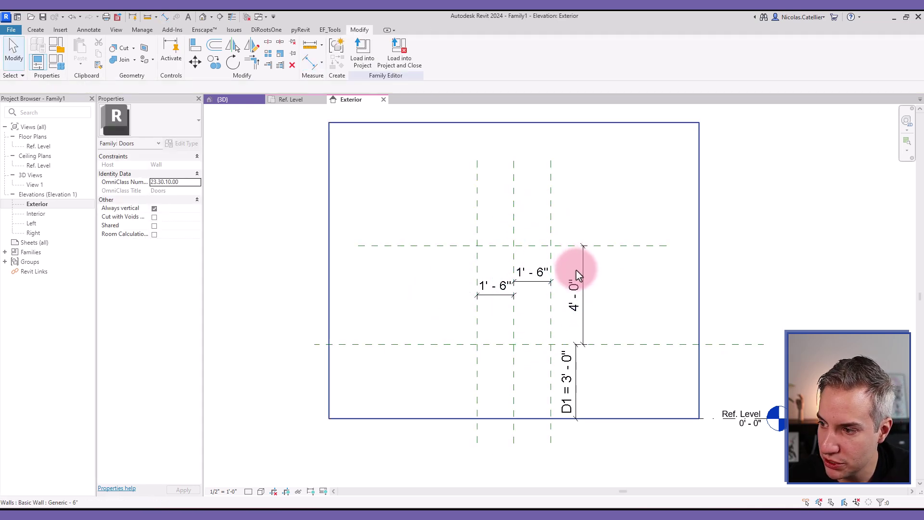
# Label all three dimensions with a new parameter R
pyautogui.click(584, 277)
pyautogui.keyDown('ctrl'); pyautogui.click(540, 288); pyautogui.keyUp('ctrl')
pyautogui.keyDown('ctrl'); pyautogui.click(496, 295); pyautogui.keyUp('ctrl')
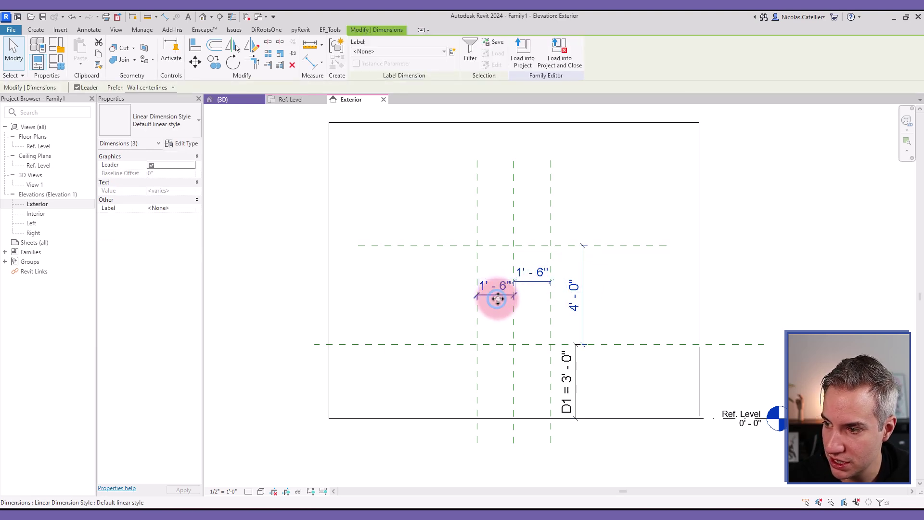
pyautogui.click(468, 58)
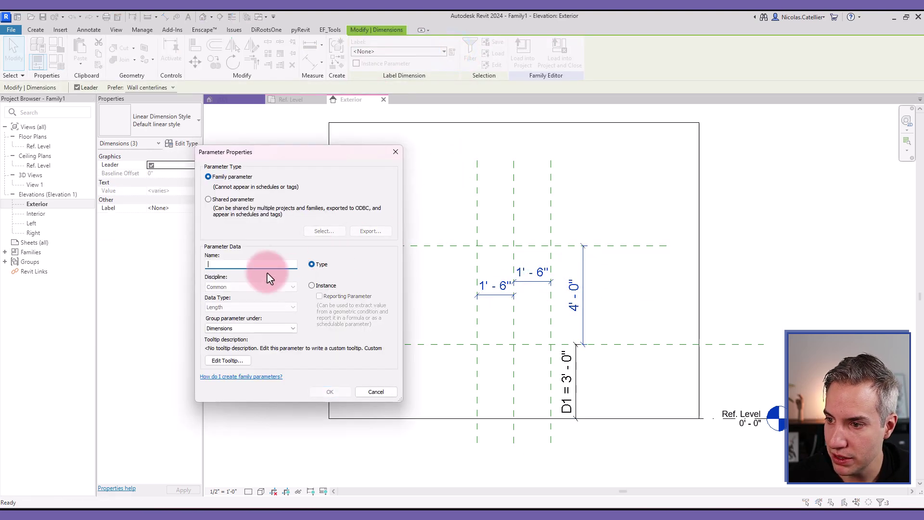
pyautogui.click(229, 264)
pyautogui.write('R')
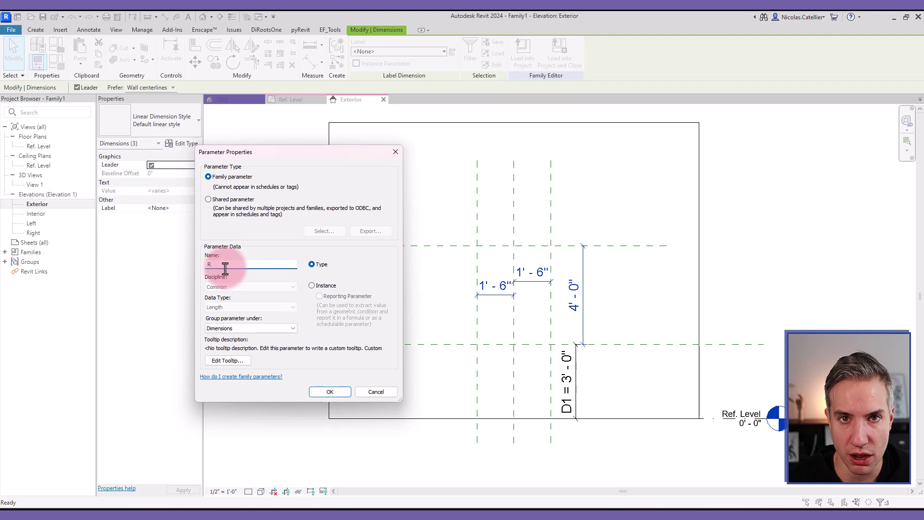
pyautogui.click(329, 392)
# Set R to 4' - 0"
pyautogui.click(604, 258)
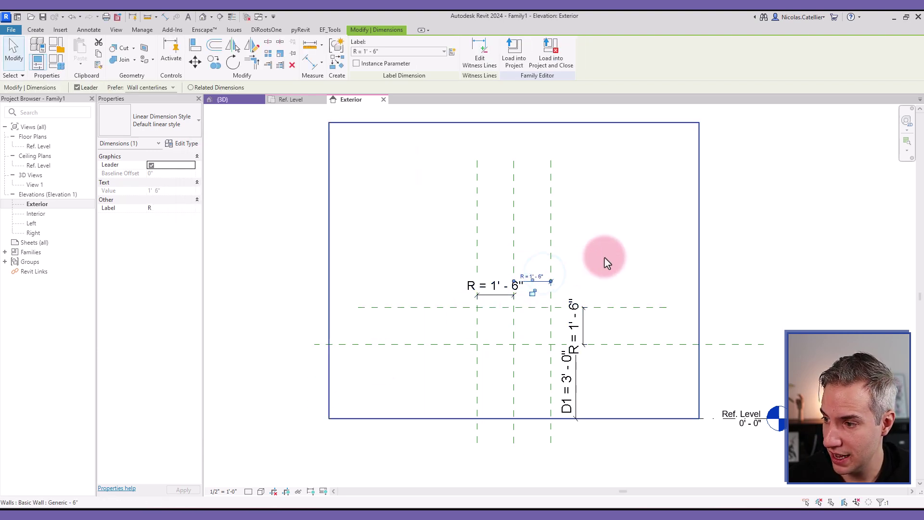
pyautogui.click(541, 274)
pyautogui.click(542, 273)
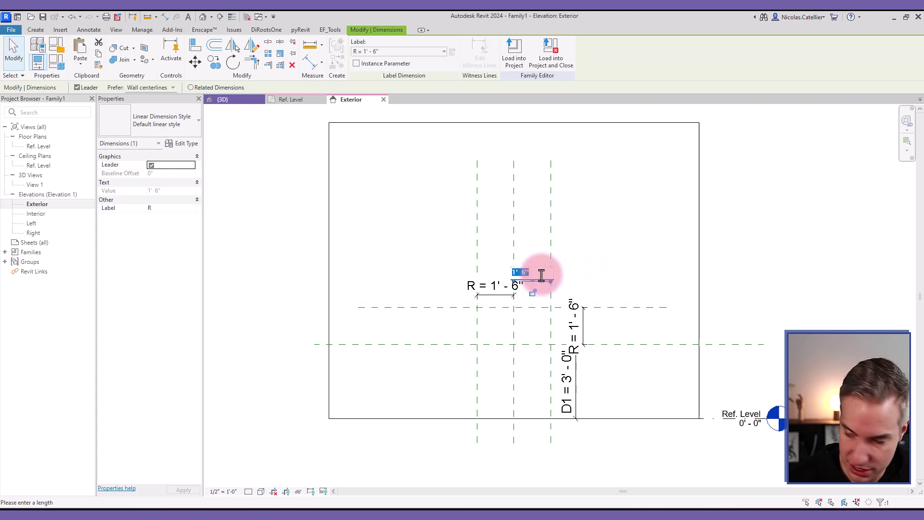
pyautogui.press('Return')
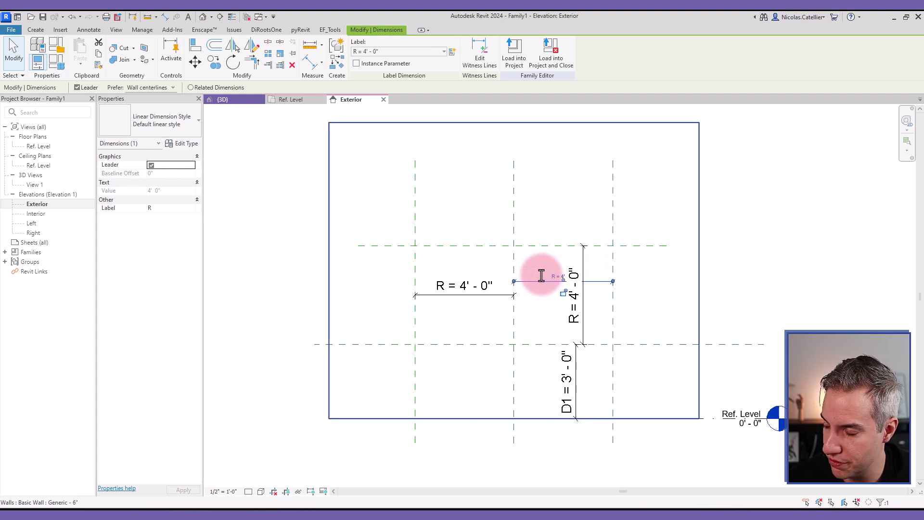
pyautogui.click(769, 251)
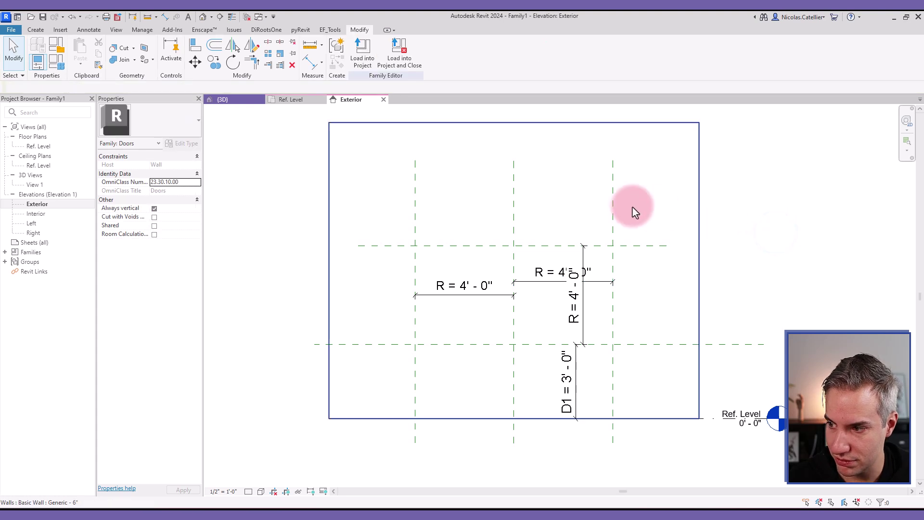
pyautogui.click(36, 30)
pyautogui.click(258, 107)
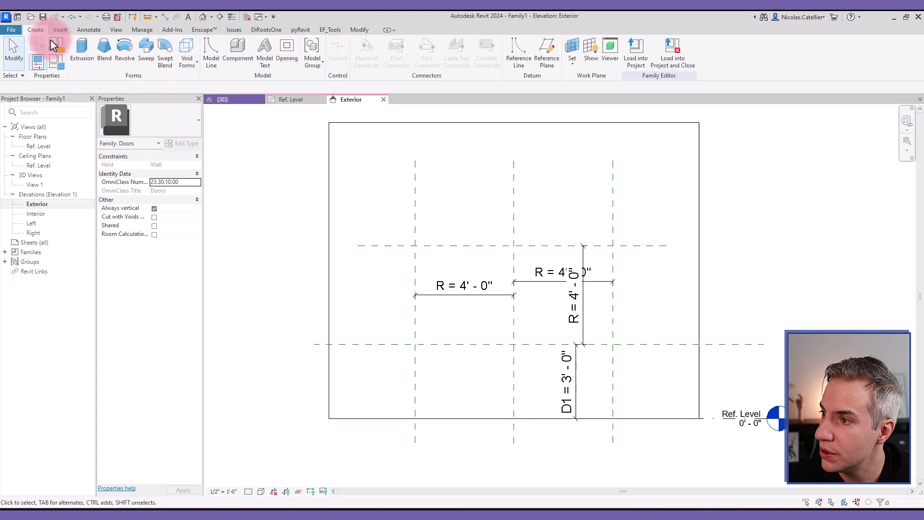
# Set the work plane to 'Reference Plane : Exterior'
pyautogui.click(573, 67)
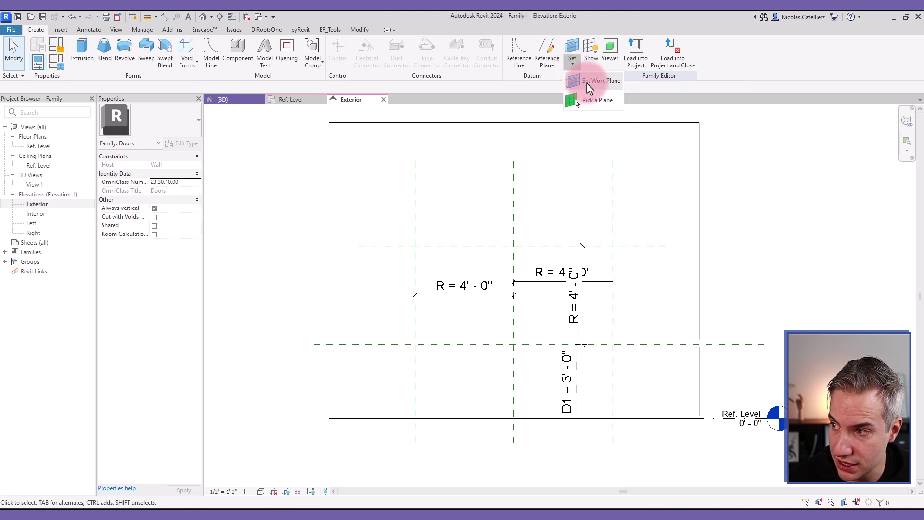
pyautogui.click(587, 82)
pyautogui.click(457, 264)
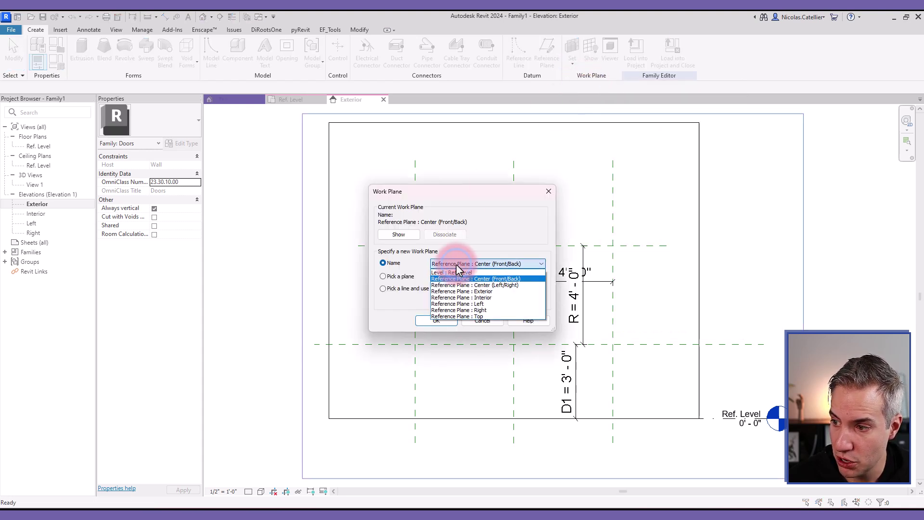
pyautogui.click(507, 291)
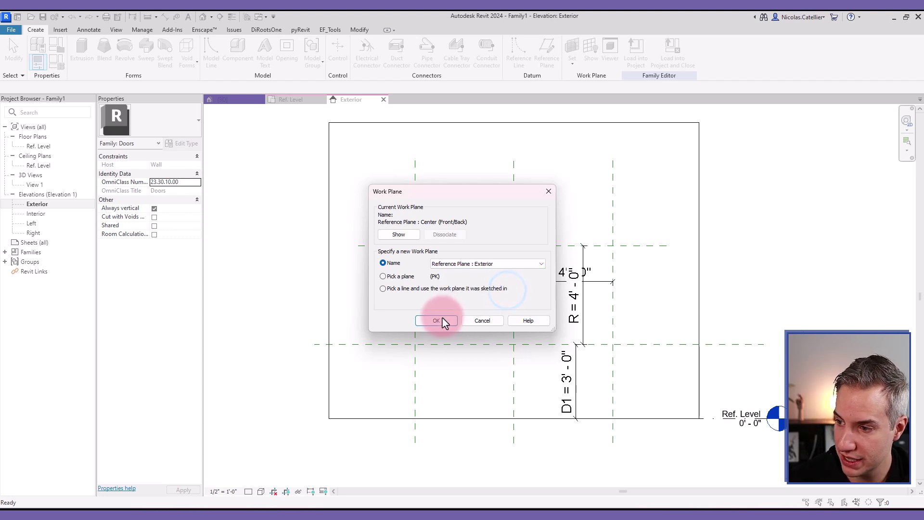
pyautogui.click(429, 321)
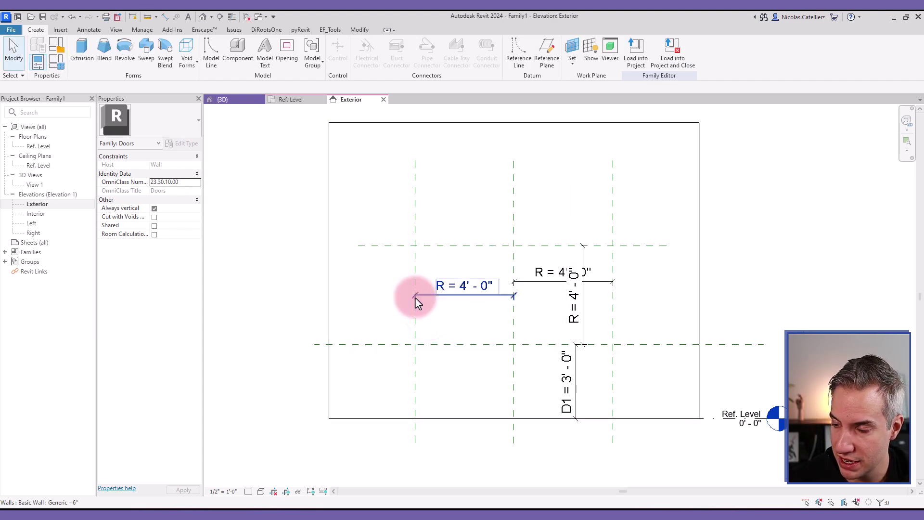
# Draw a start-end-radius reference line arc over the centre between the side planes
pyautogui.click(513, 57)
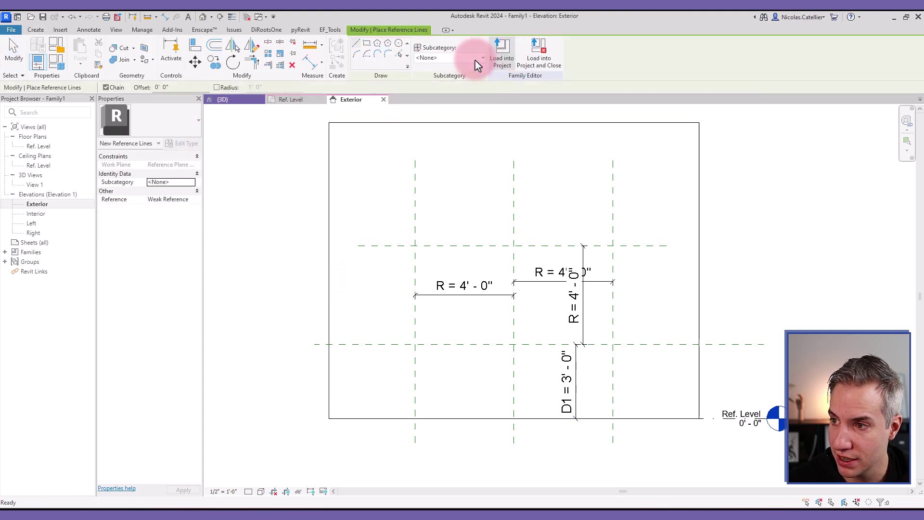
pyautogui.click(356, 56)
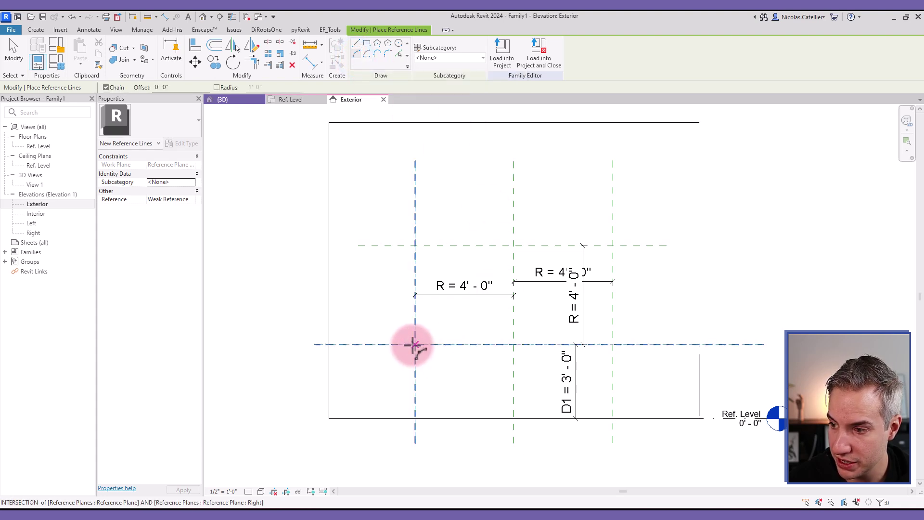
pyautogui.click(413, 344)
pyautogui.click(613, 345)
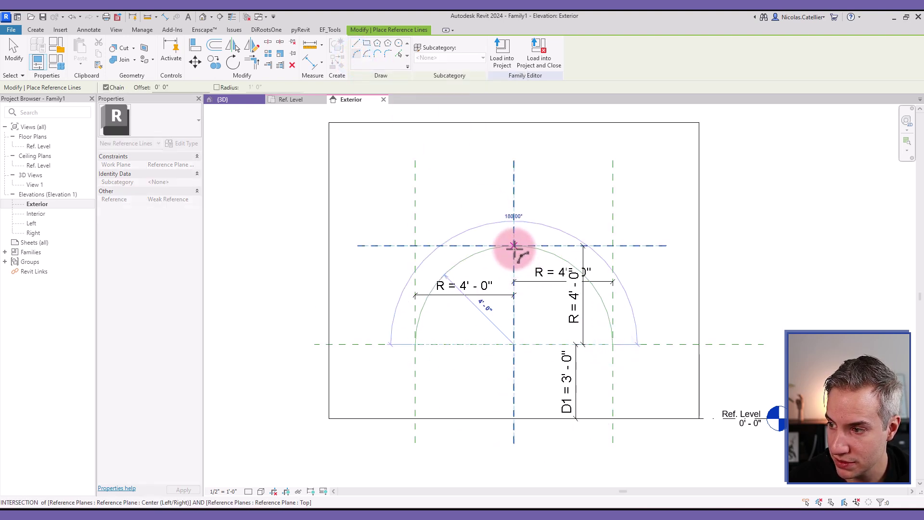
pyautogui.click(515, 247)
pyautogui.press('Escape')
pyautogui.press('Escape')
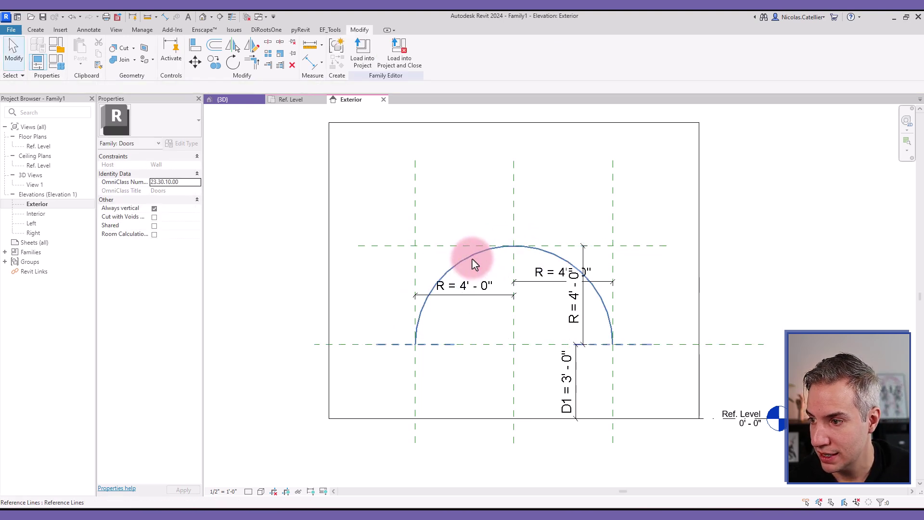
# Extend both arc ends down to Ref. Level and lock them there
pyautogui.click(473, 263)
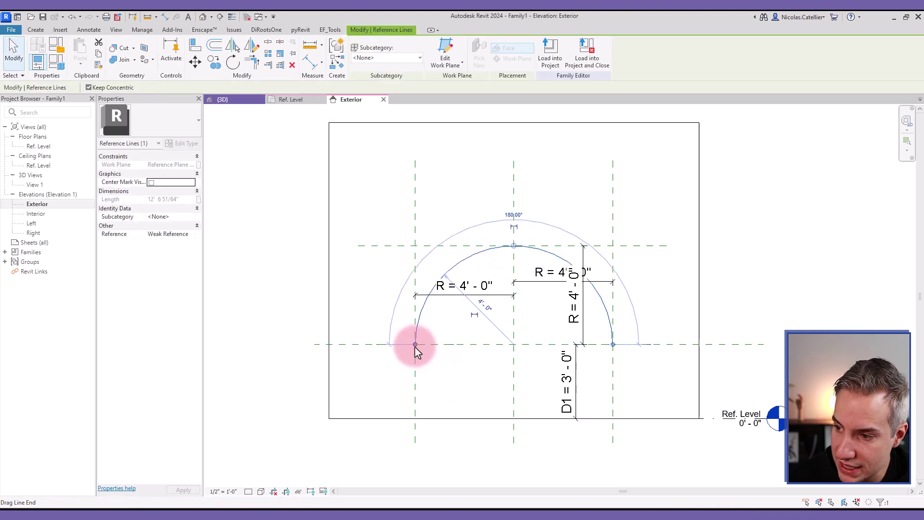
pyautogui.moveTo(417, 348); pyautogui.dragTo(449, 418)
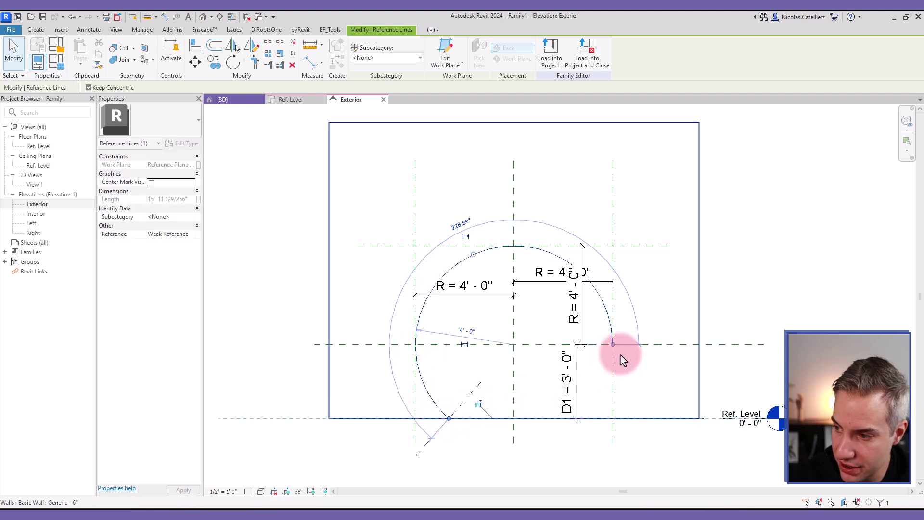
pyautogui.click(478, 404)
pyautogui.moveTo(609, 349); pyautogui.dragTo(582, 419)
pyautogui.click(478, 404)
pyautogui.click(593, 426)
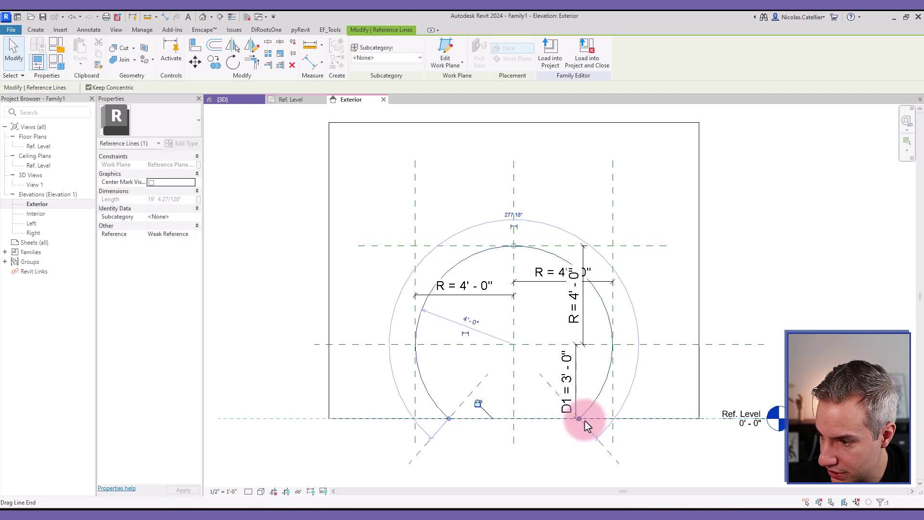
pyautogui.click(491, 394)
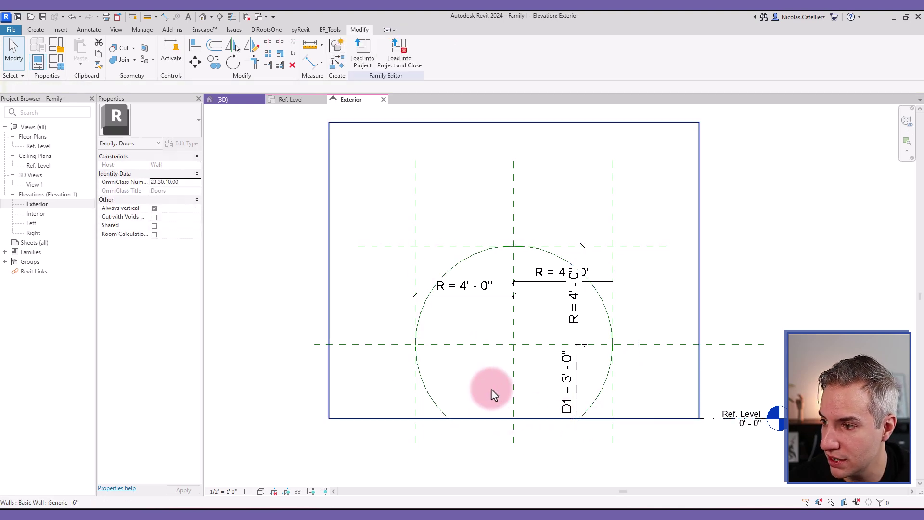
# Make the arc's radius dimension permanent and label it R, reading 4' - 0"
pyautogui.click(422, 309)
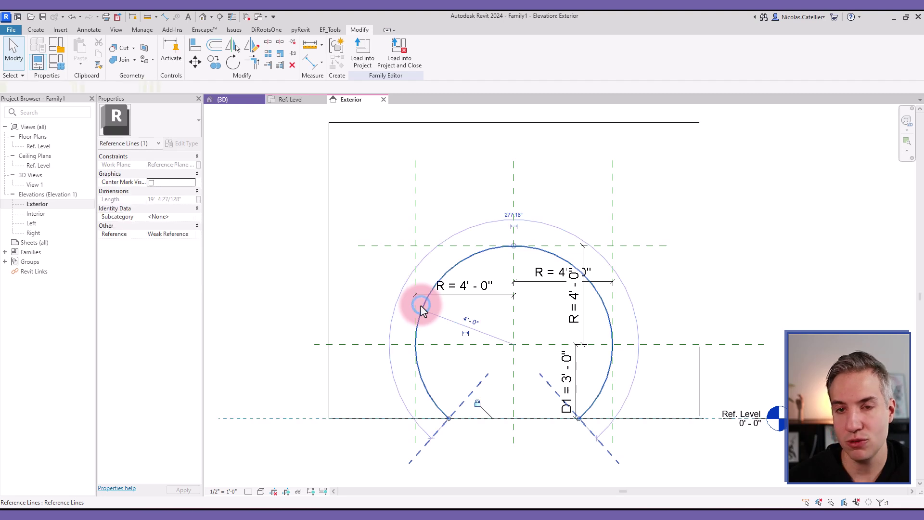
pyautogui.click(466, 336)
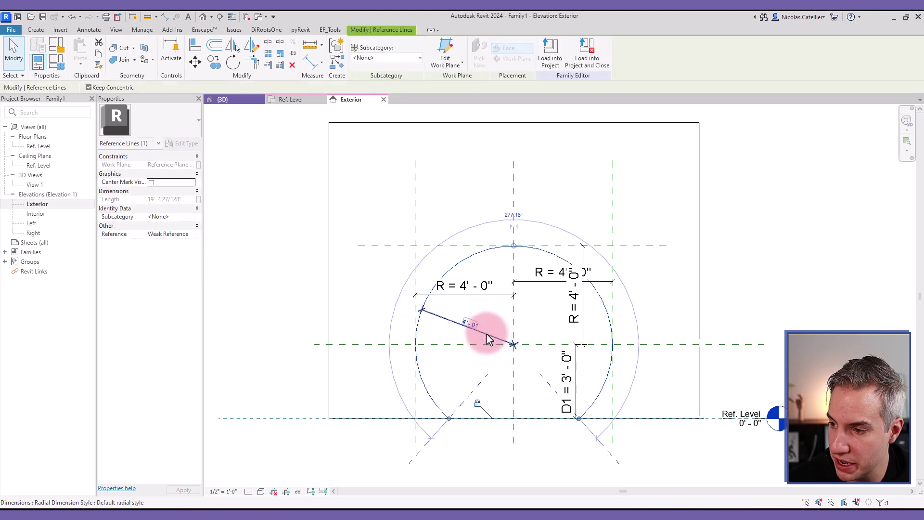
pyautogui.click(489, 338)
pyautogui.click(393, 52)
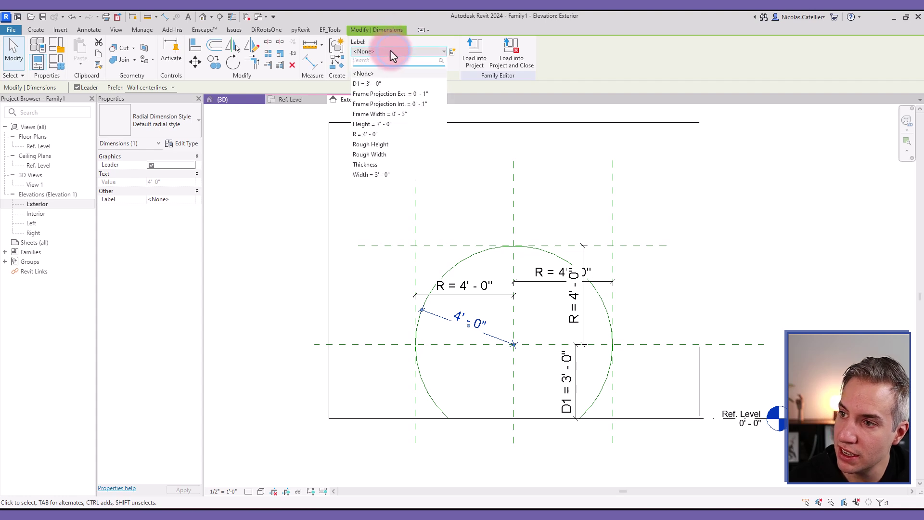
pyautogui.click(371, 134)
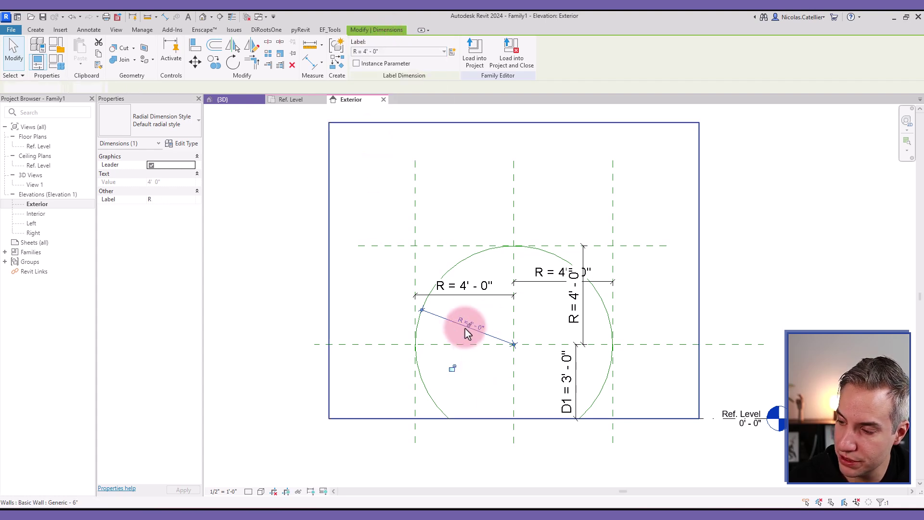
pyautogui.press('Escape')
pyautogui.scroll(-2, 516, 368)
pyautogui.scroll(2, 586, 414)
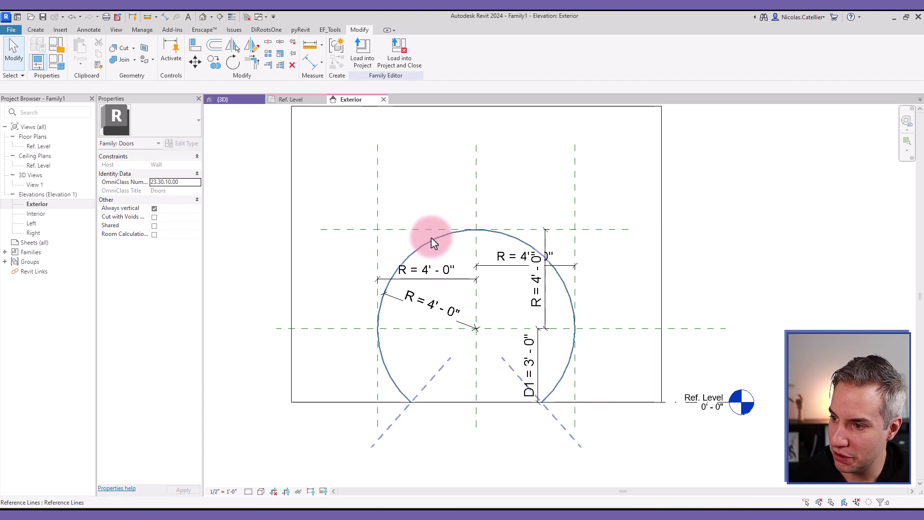
# Flex the radius R to 3' - 6"
pyautogui.click(437, 272)
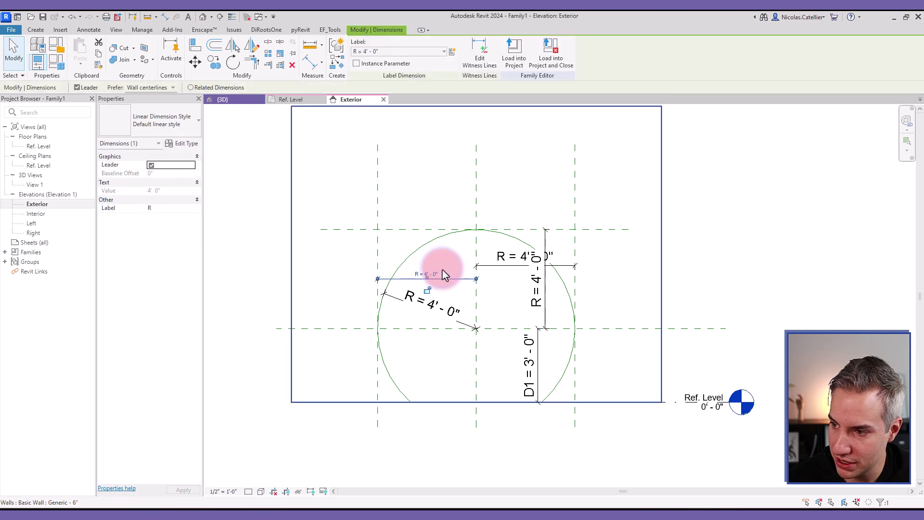
pyautogui.click(440, 271)
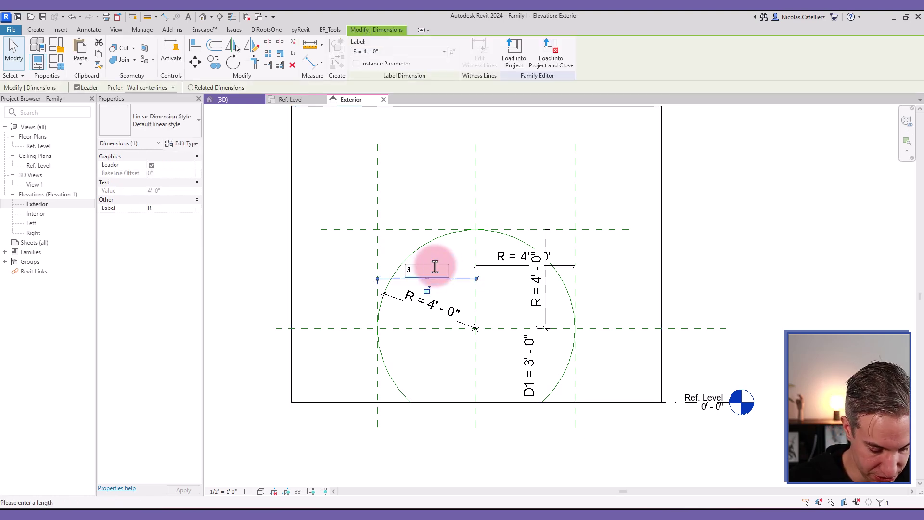
pyautogui.write('3\'6"')
pyautogui.press('Return')
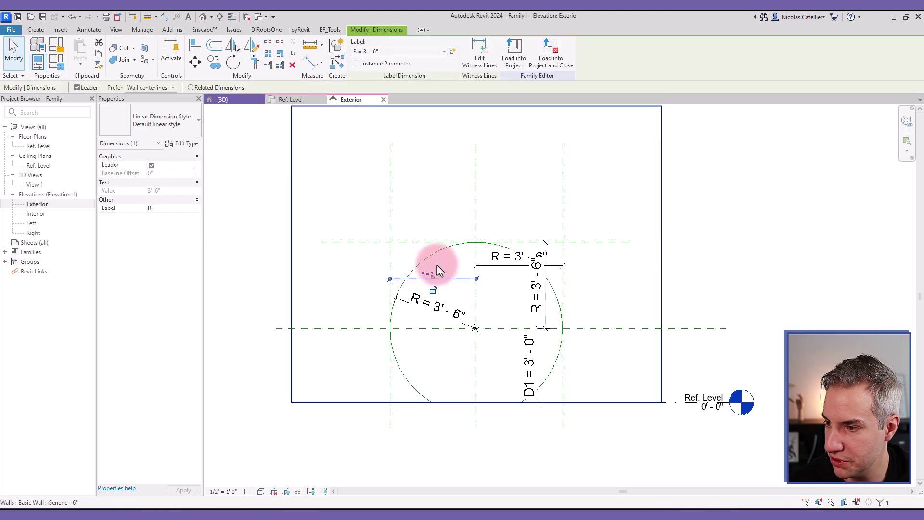
# Change D1 to 3' - 2", then to 2' - 6"
pyautogui.click(531, 368)
pyautogui.click(535, 361)
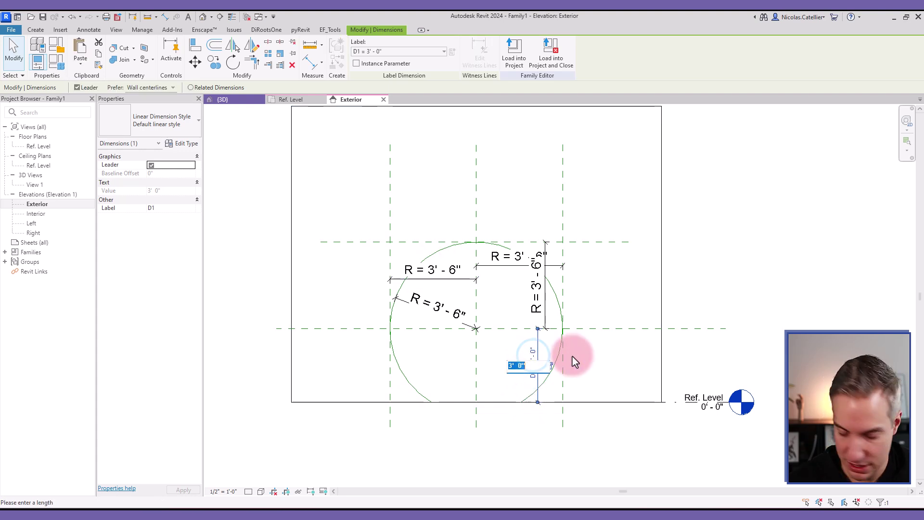
pyautogui.write('3\'2"')
pyautogui.press('Return')
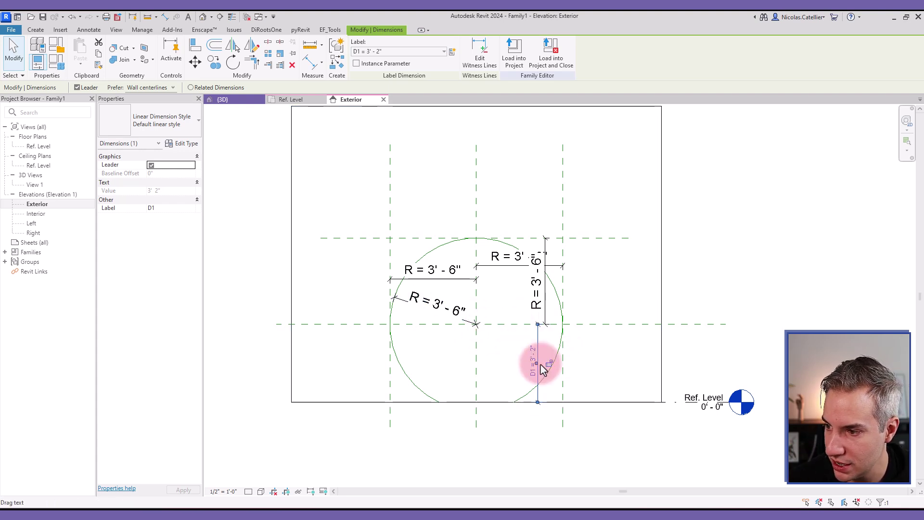
pyautogui.click(533, 349)
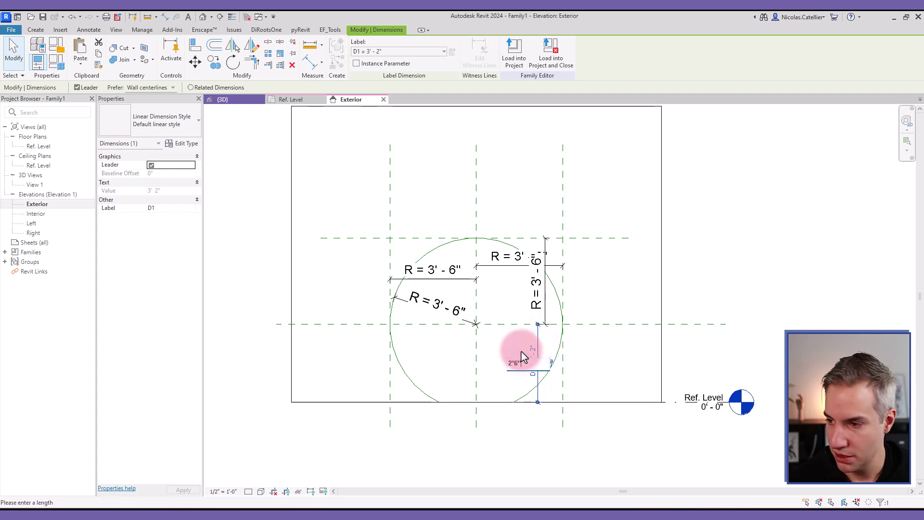
pyautogui.write('2\'6"')
pyautogui.press('Return')
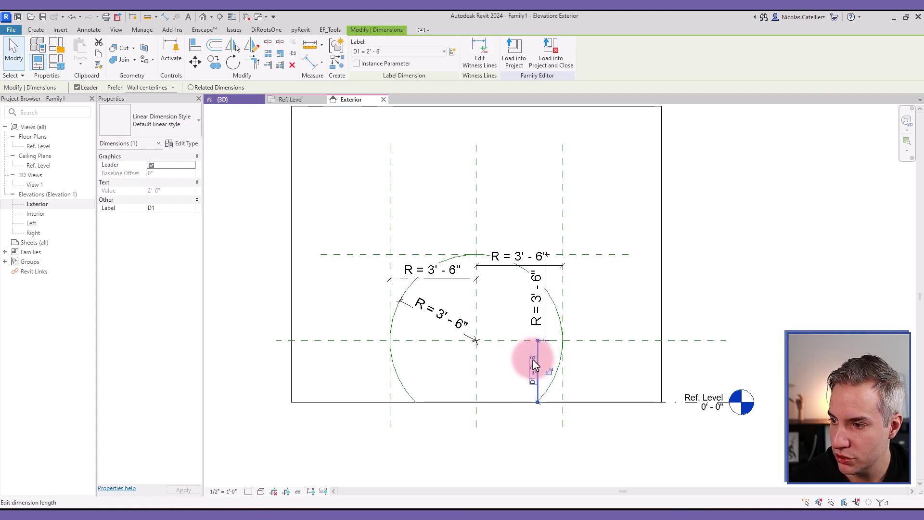
# Try D1 at 4' - 0" and cancel the constraint error, keeping 2' - 6"
pyautogui.click(535, 364)
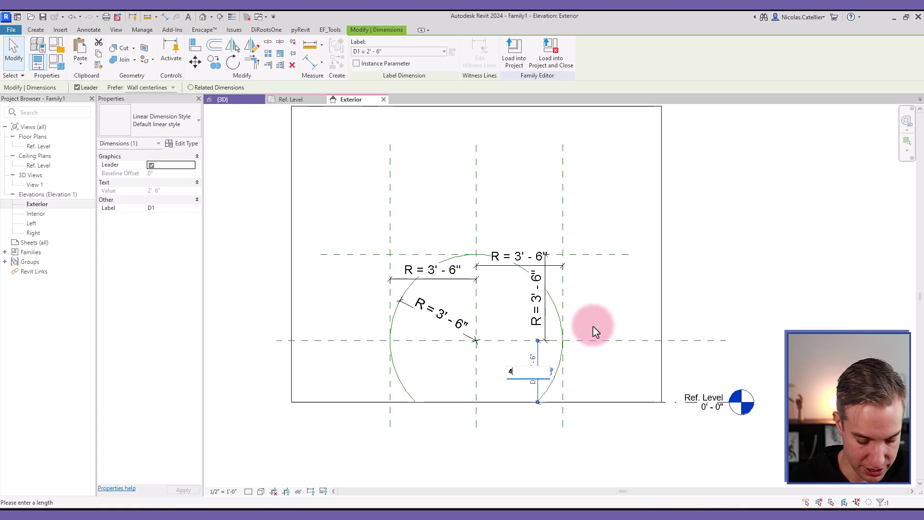
pyautogui.write("4'")
pyautogui.press('Return')
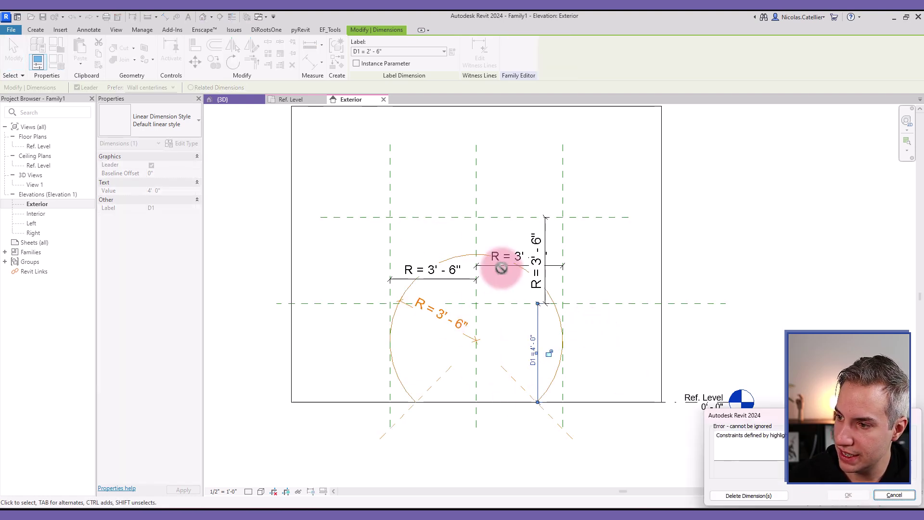
pyautogui.click(894, 496)
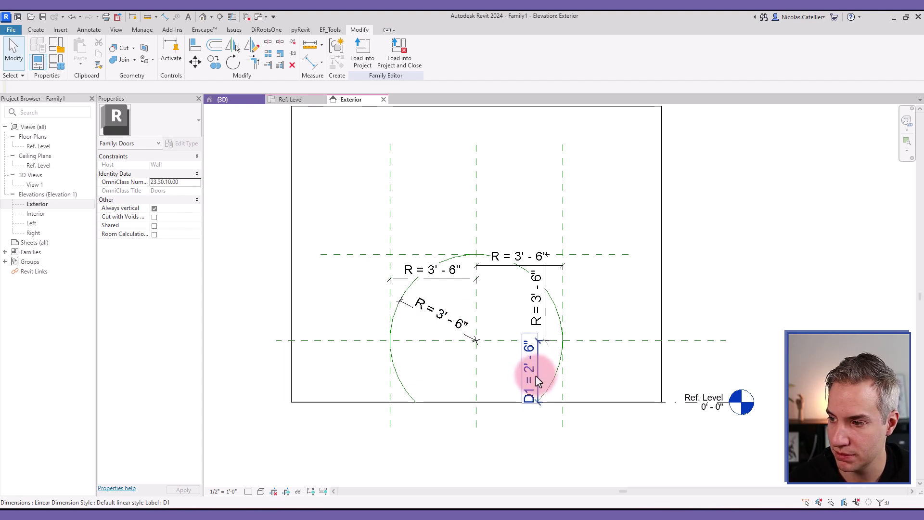
pyautogui.scroll(-1, 455, 298)
pyautogui.scroll(3, 474, 275)
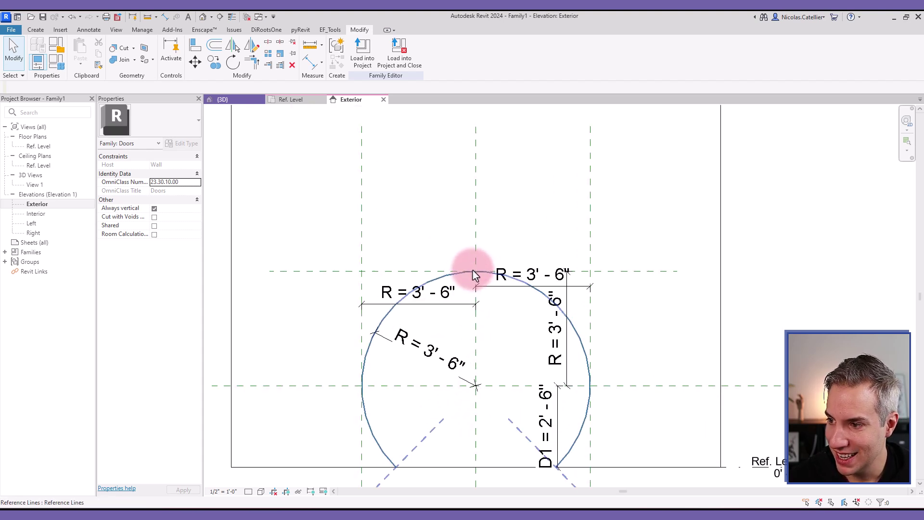
pyautogui.scroll(-3, 475, 275)
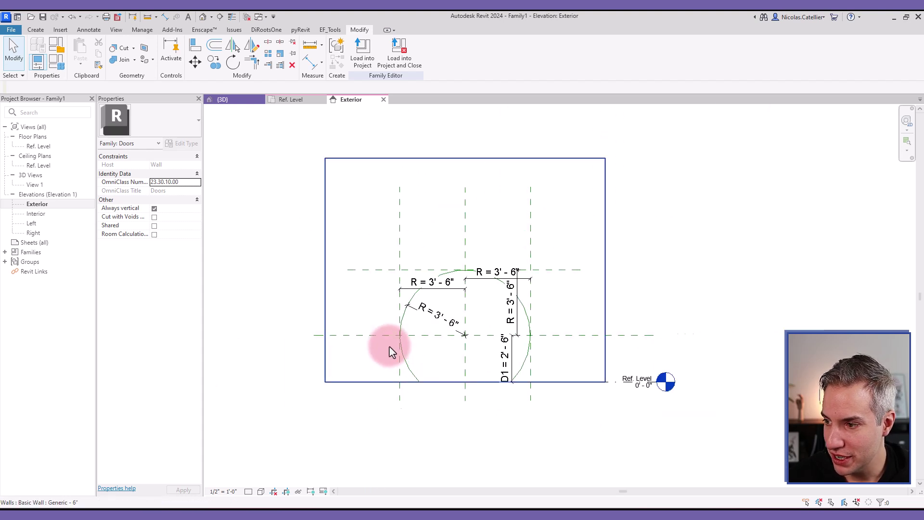
pyautogui.scroll(1, 443, 326)
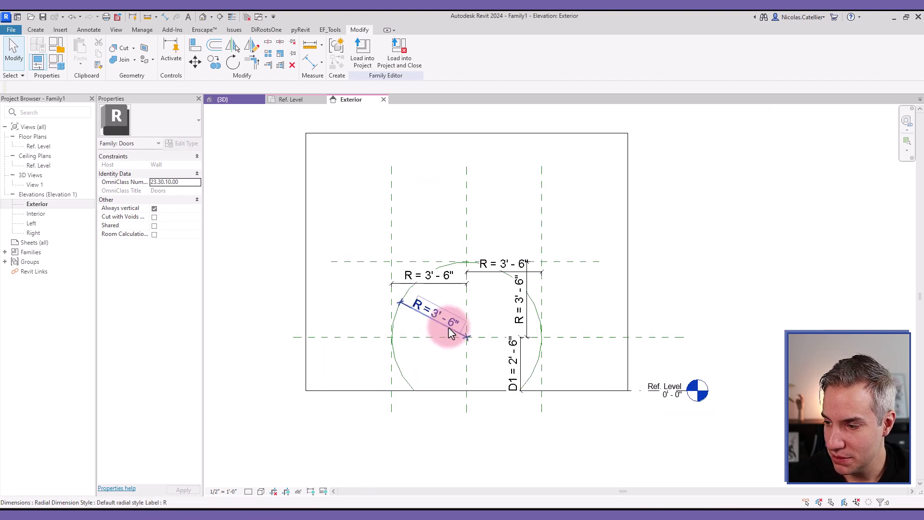
# Start an opening and pick the reference arc and Ref. Level line, locking both
pyautogui.click(34, 31)
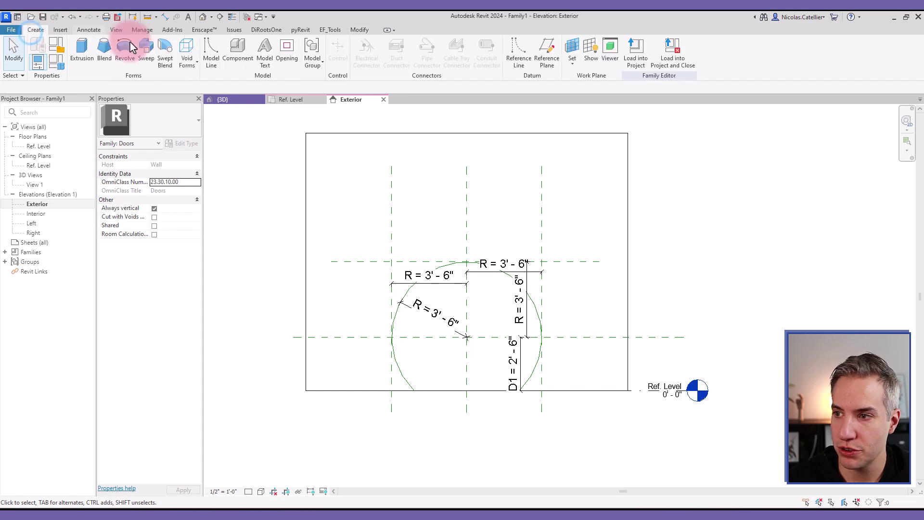
pyautogui.click(287, 53)
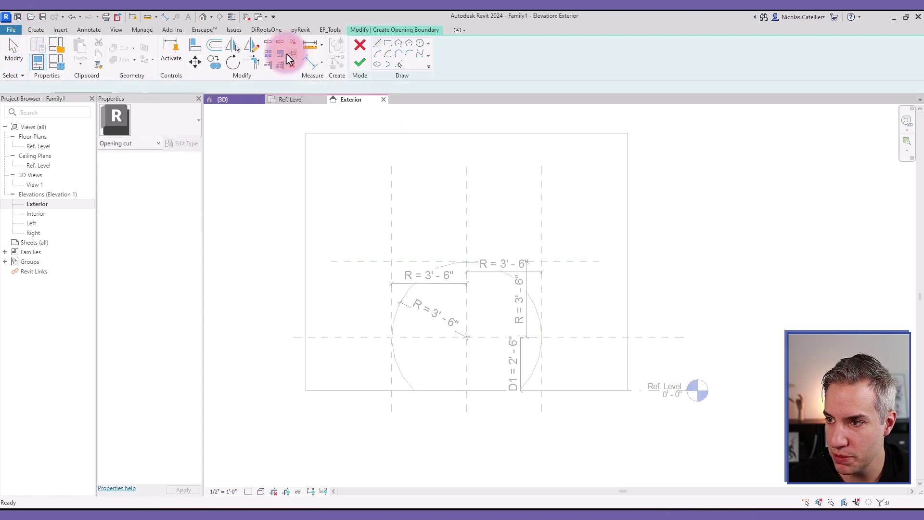
pyautogui.click(394, 75)
pyautogui.click(401, 65)
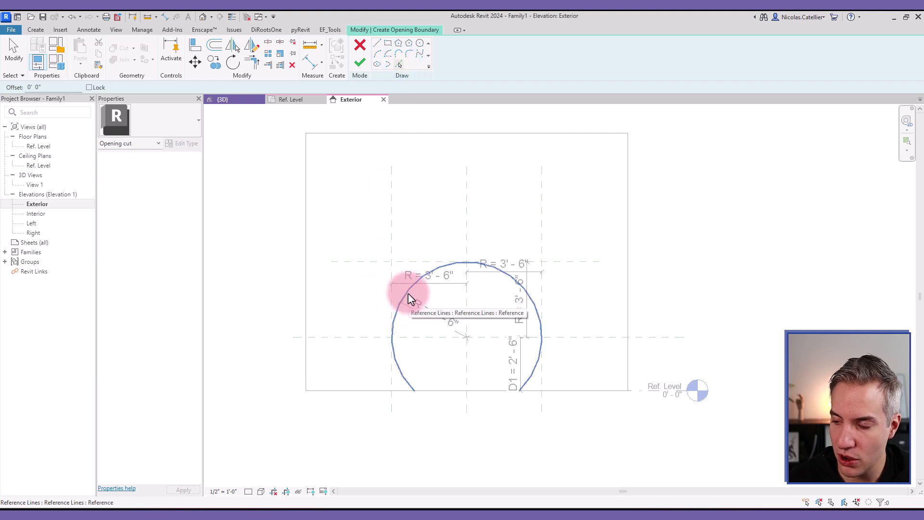
pyautogui.click(454, 249)
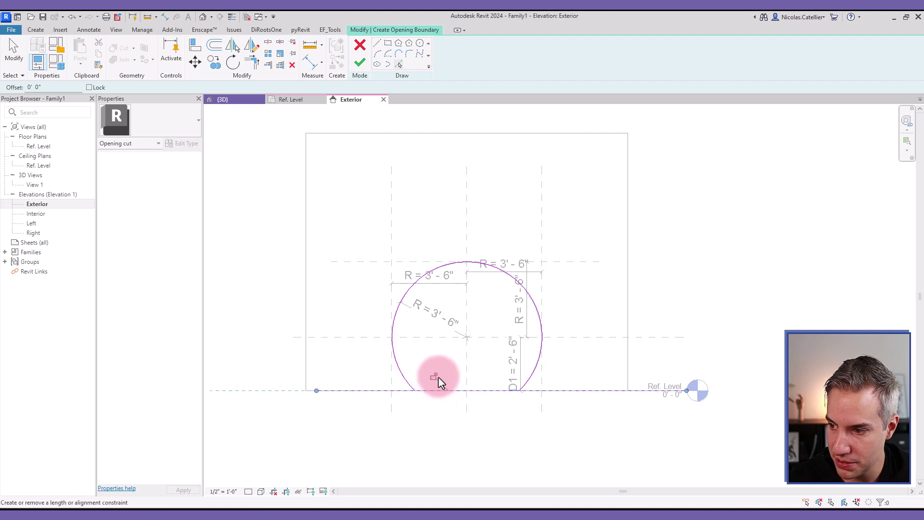
pyautogui.click(435, 383)
pyautogui.press('Escape')
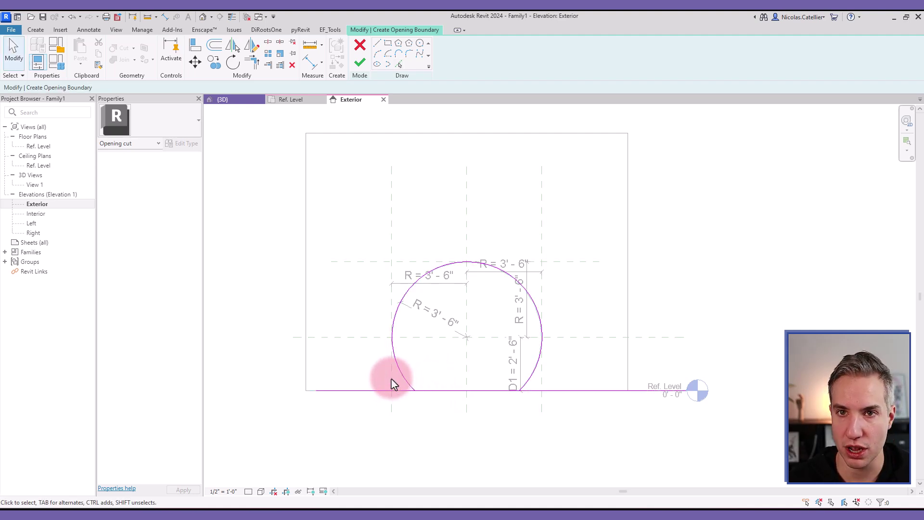
# Trim the floor line and arc to a corner with TR, closing the arched boundary
pyautogui.press('t')
pyautogui.press('r')
pyautogui.click(443, 391)
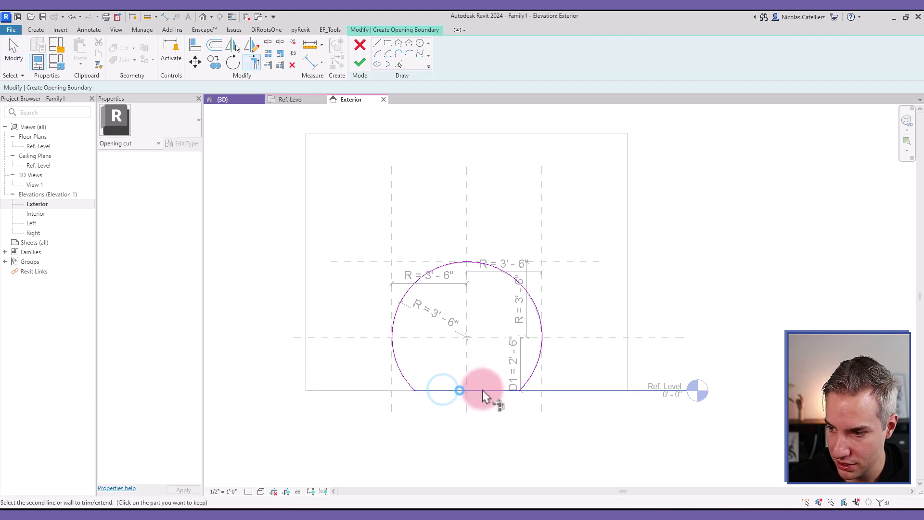
pyautogui.click(530, 308)
# Finish the opening sketch and show it in a Default 3D view at 3" = 1'-0" scale
pyautogui.click(361, 65)
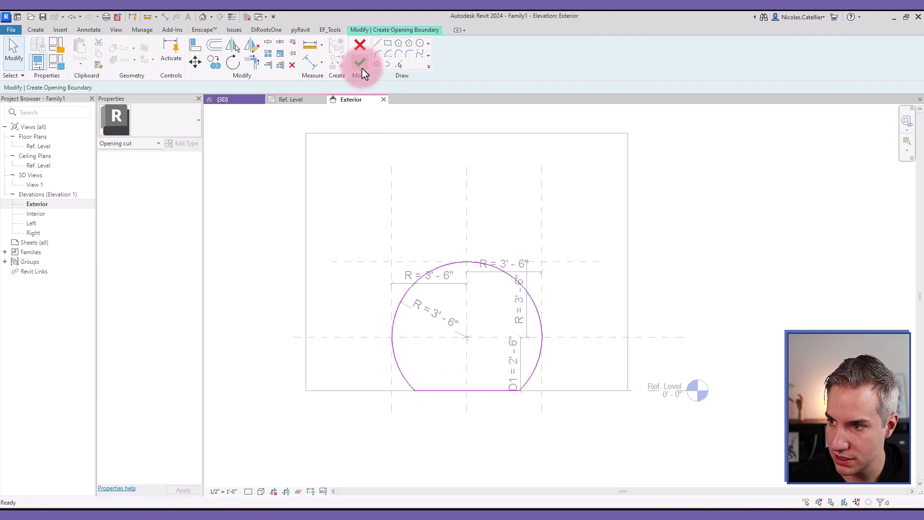
pyautogui.click(263, 162)
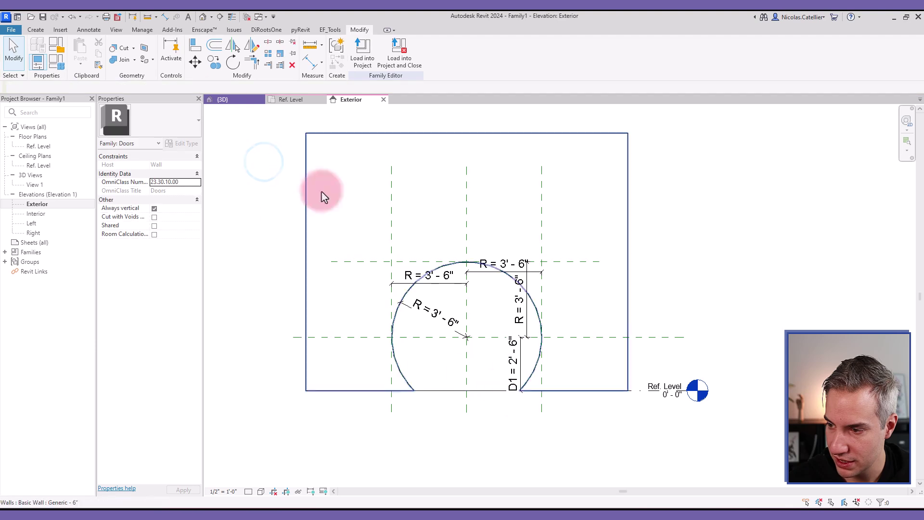
pyautogui.click(117, 30)
pyautogui.click(87, 50)
pyautogui.keyDown('shift'); pyautogui.moveTo(247, 140); pyautogui.dragTo(443, 253, button='middle'); pyautogui.keyUp('shift')
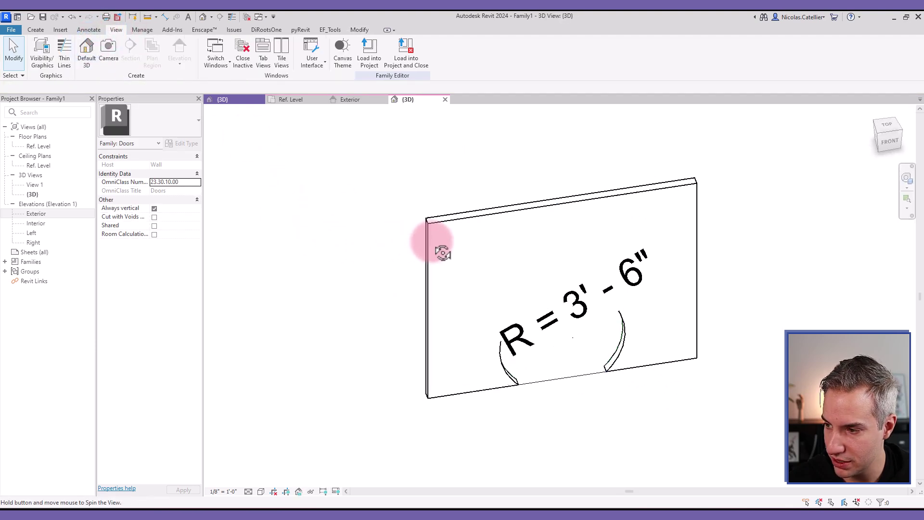
pyautogui.click(226, 491)
pyautogui.click(249, 212)
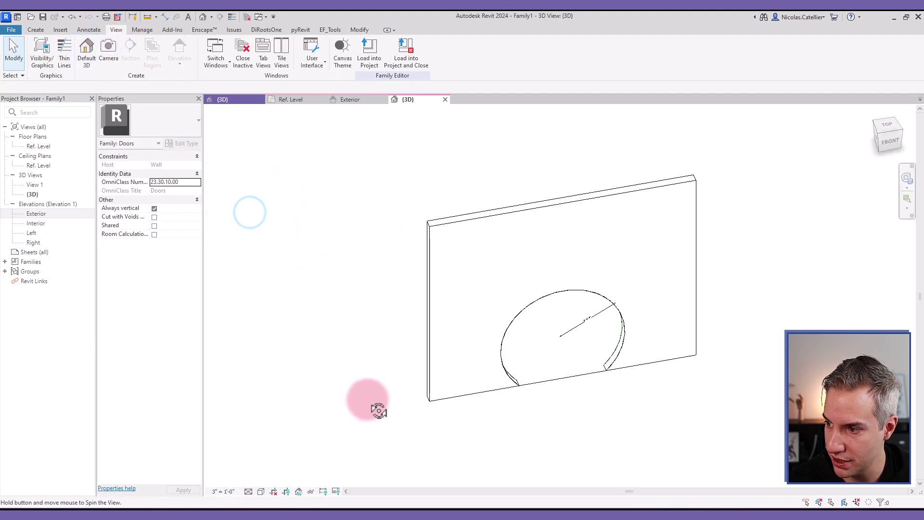
pyautogui.keyDown('shift'); pyautogui.moveTo(379, 410); pyautogui.dragTo(331, 241, button='middle'); pyautogui.keyUp('shift')
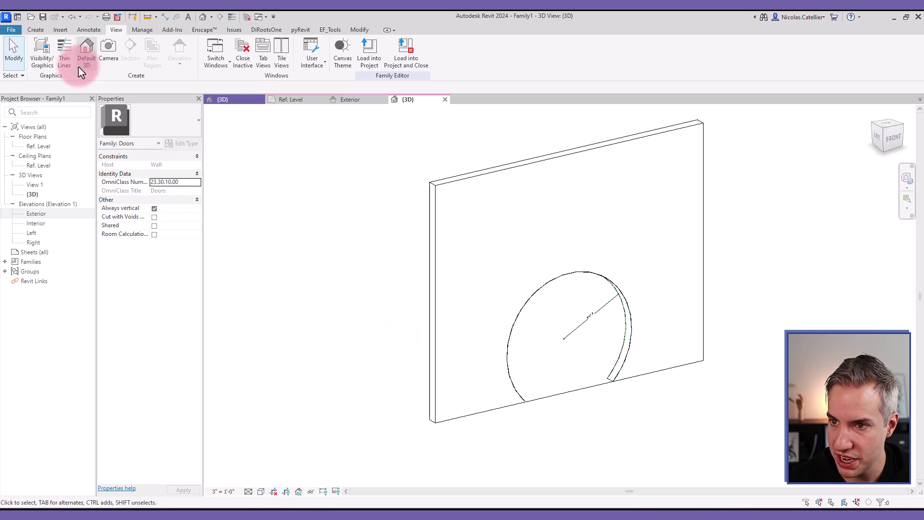
# In Family Types, set R to 4'-0" and D1 to 3'-6" and apply the changes
pyautogui.click(35, 30)
pyautogui.click(58, 65)
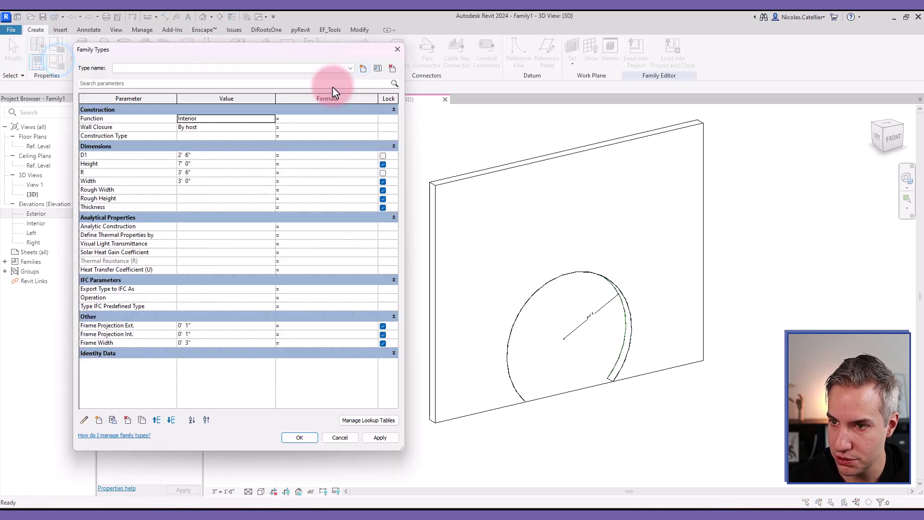
pyautogui.click(223, 173)
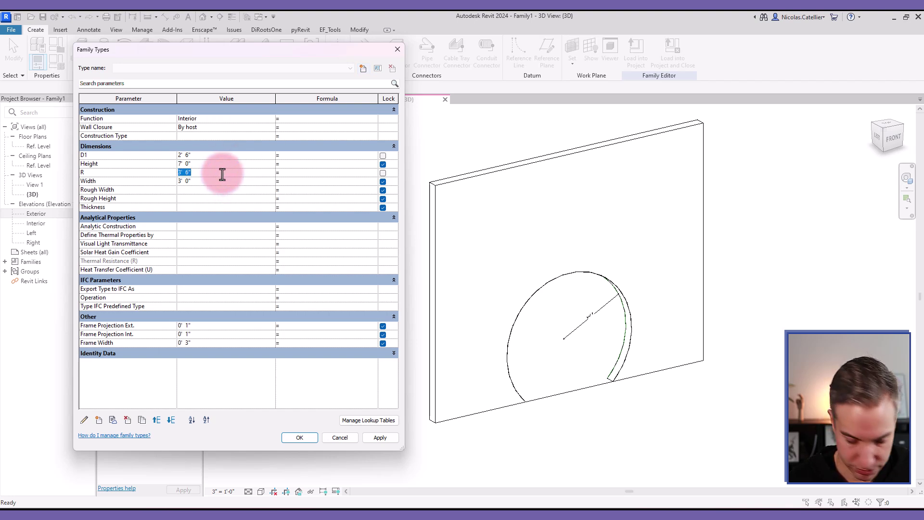
pyautogui.write("4'")
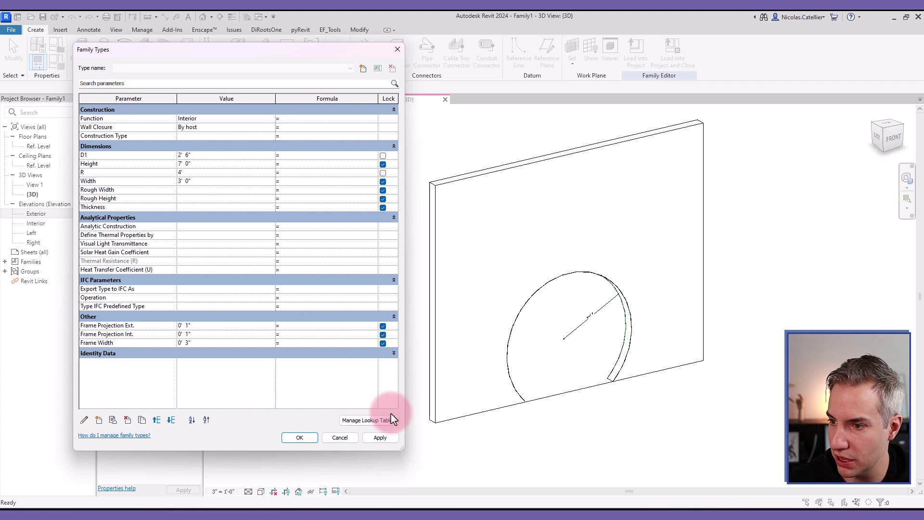
pyautogui.click(388, 437)
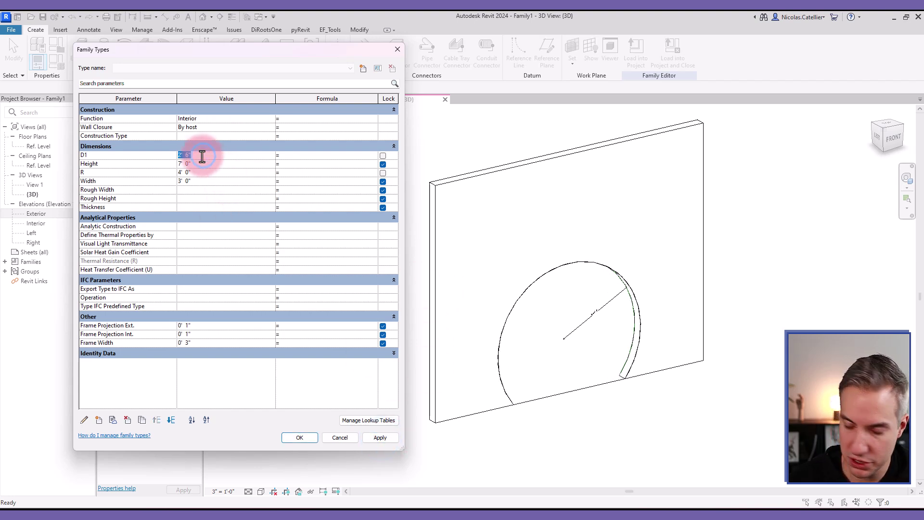
pyautogui.click(381, 438)
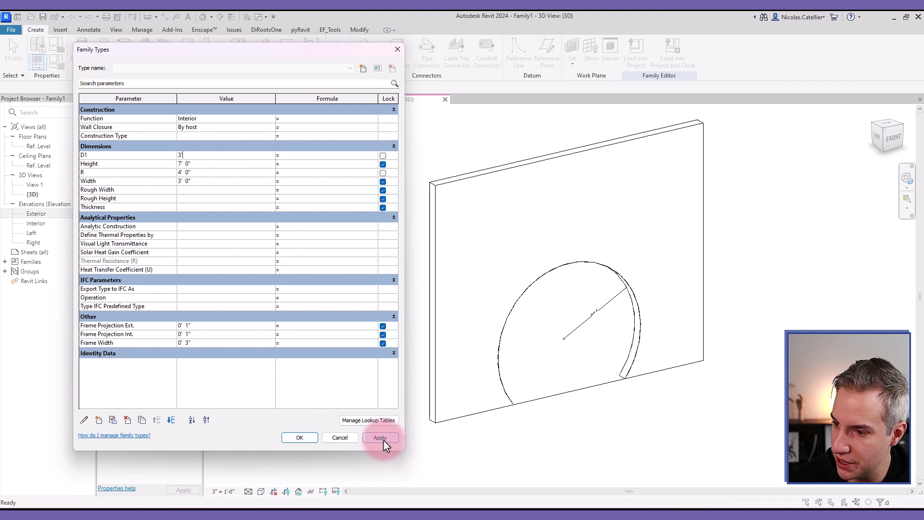
pyautogui.click(209, 156)
pyautogui.write('3\'6"')
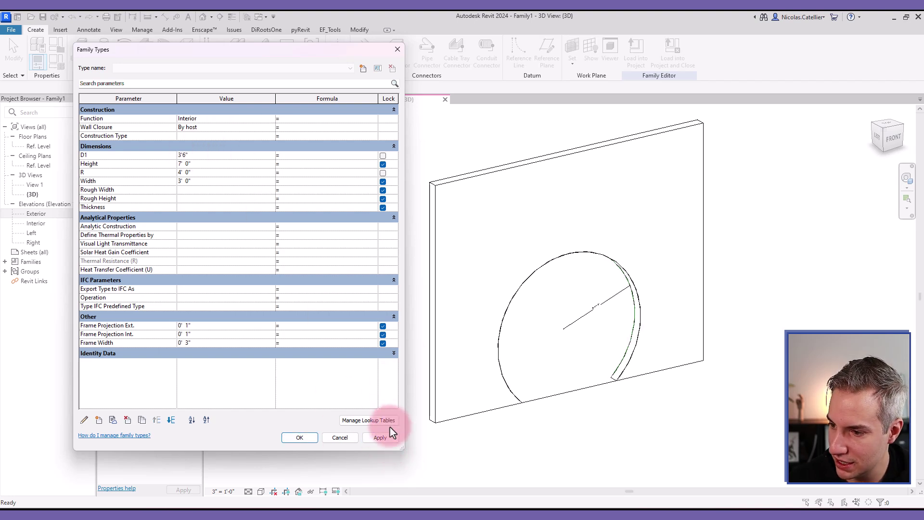
pyautogui.click(381, 438)
pyautogui.click(296, 438)
pyautogui.keyDown('shift'); pyautogui.moveTo(294, 440); pyautogui.dragTo(463, 388, button='middle'); pyautogui.keyUp('shift')
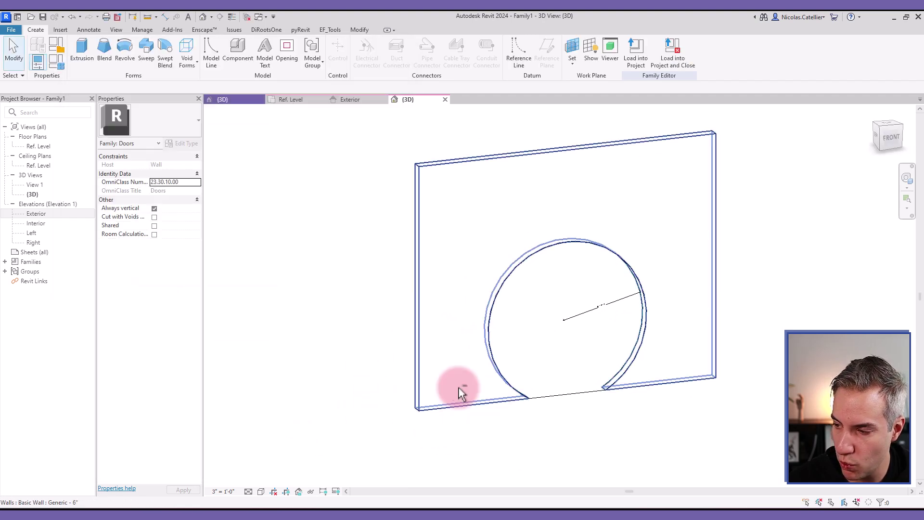
# Open the Exterior elevation and zoom in to the vertical R dimension
pyautogui.doubleClick(37, 214)
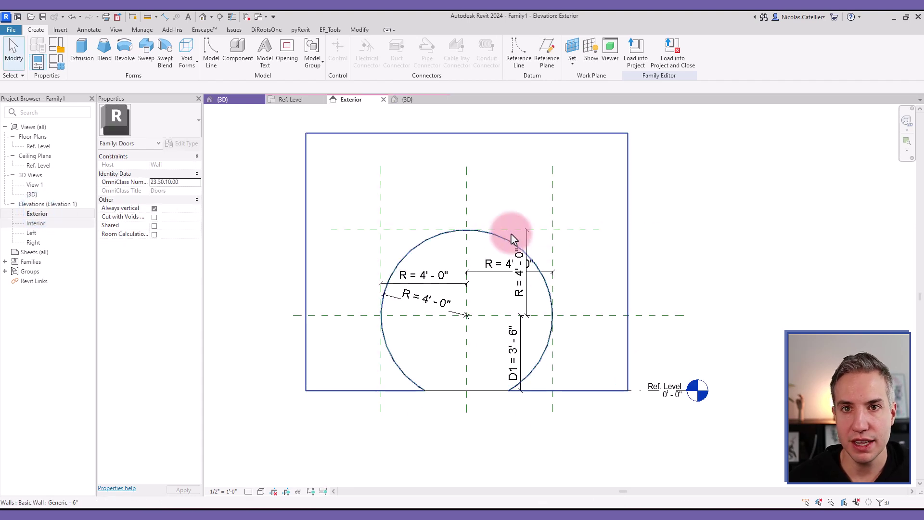
pyautogui.scroll(1, 431, 241)
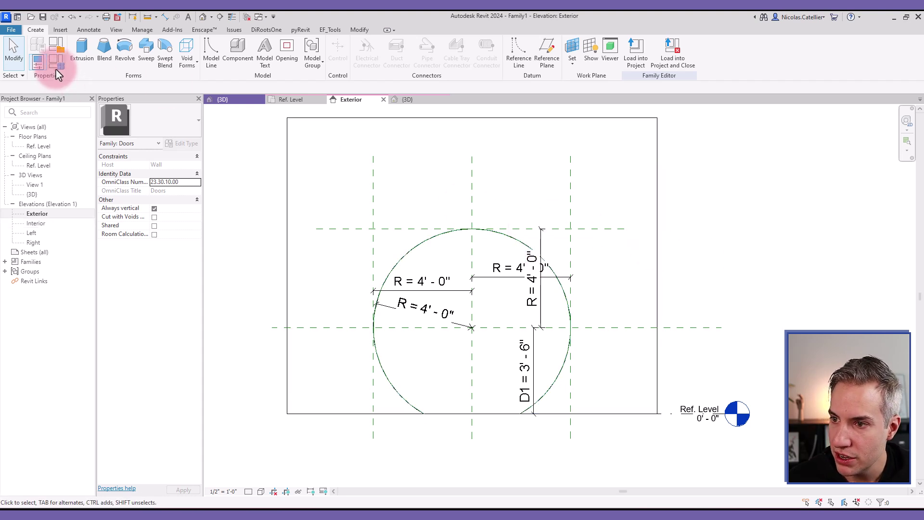
pyautogui.click(541, 243)
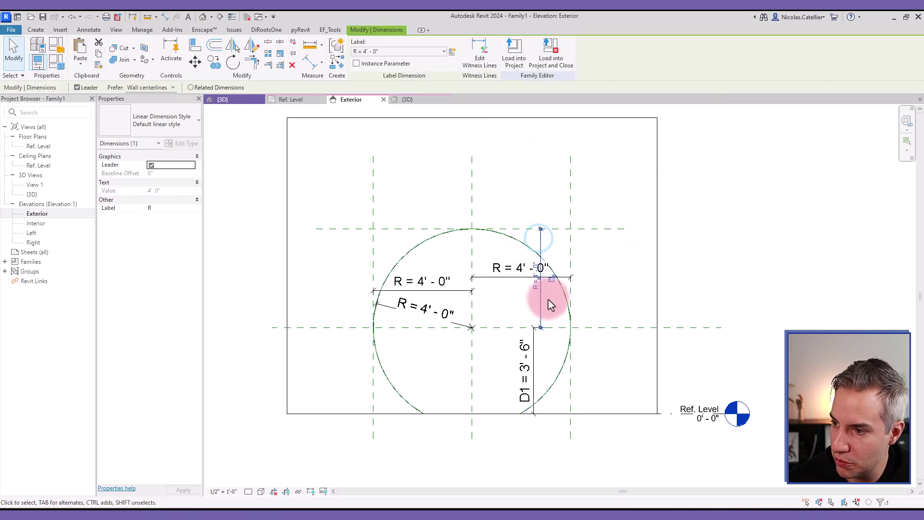
pyautogui.press('Escape')
# In Family Types, give R the formula Height - D1
pyautogui.click(56, 62)
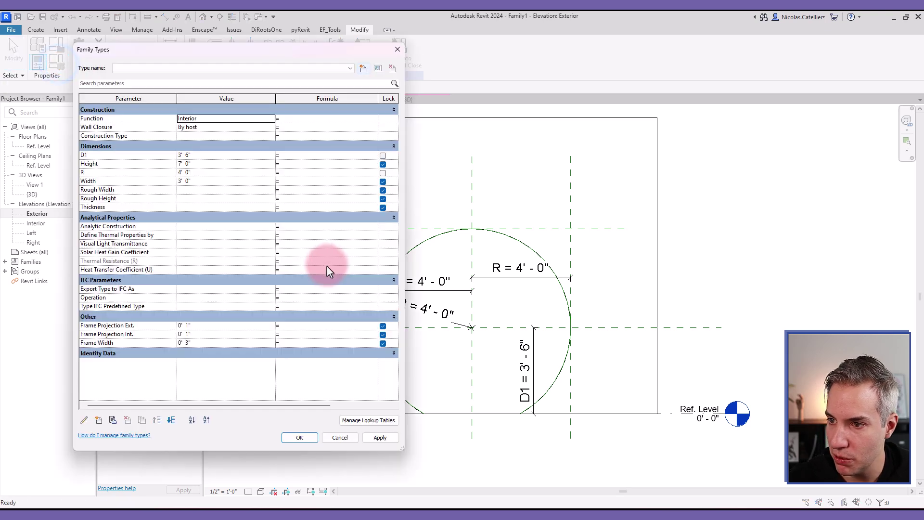
pyautogui.click(285, 175)
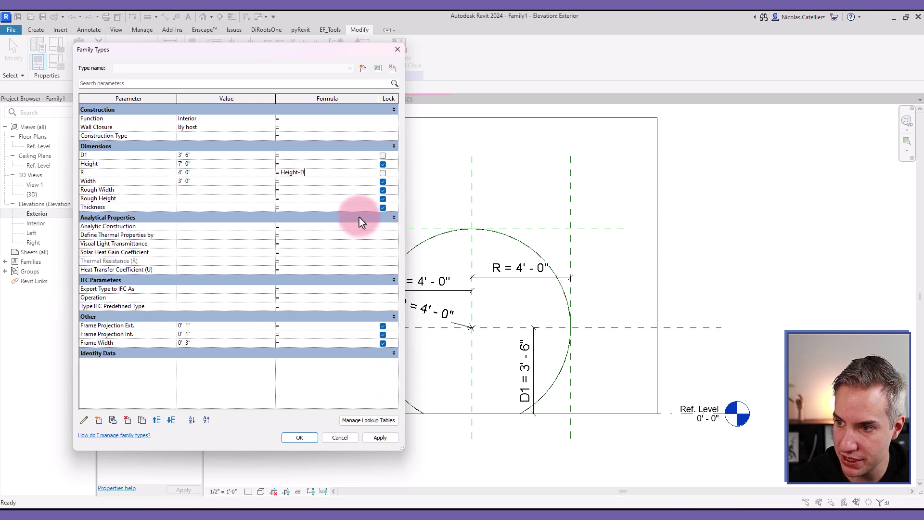
pyautogui.write('1')
pyautogui.click(195, 164)
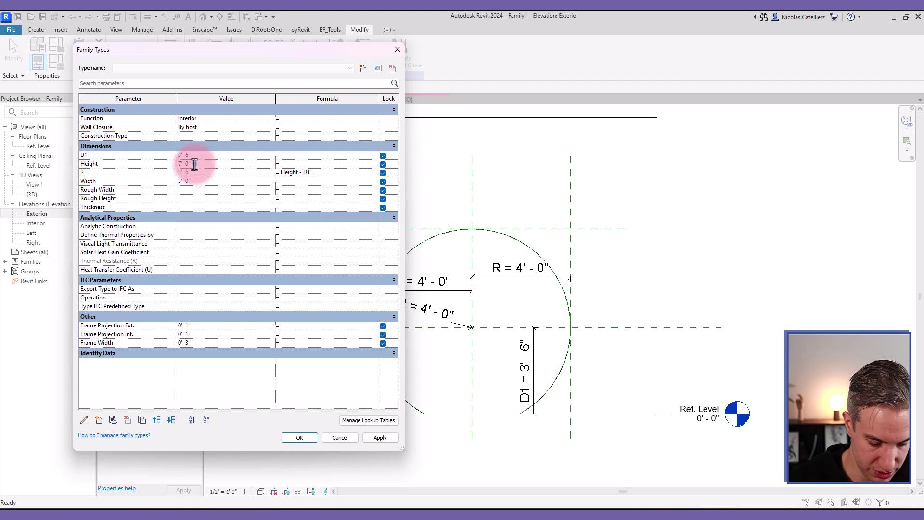
# Apply a Height of 8' and close Family Types
pyautogui.write("8'")
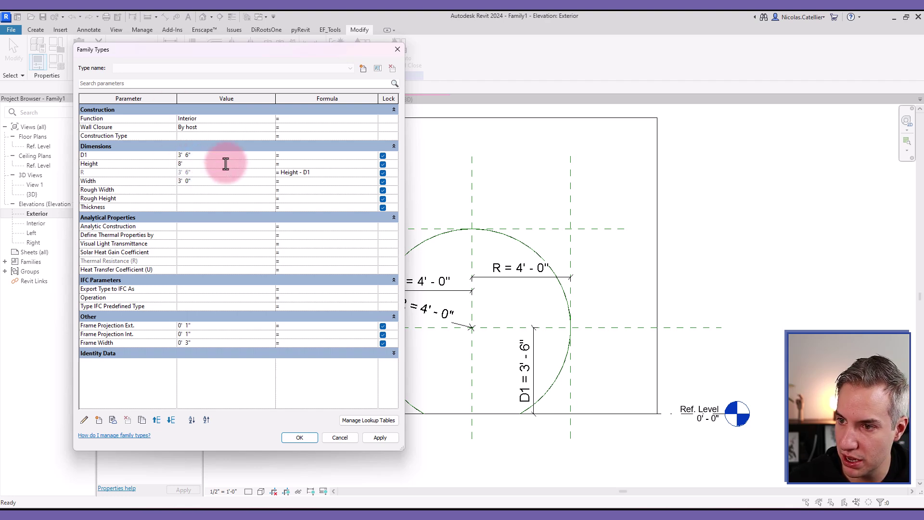
pyautogui.click(299, 438)
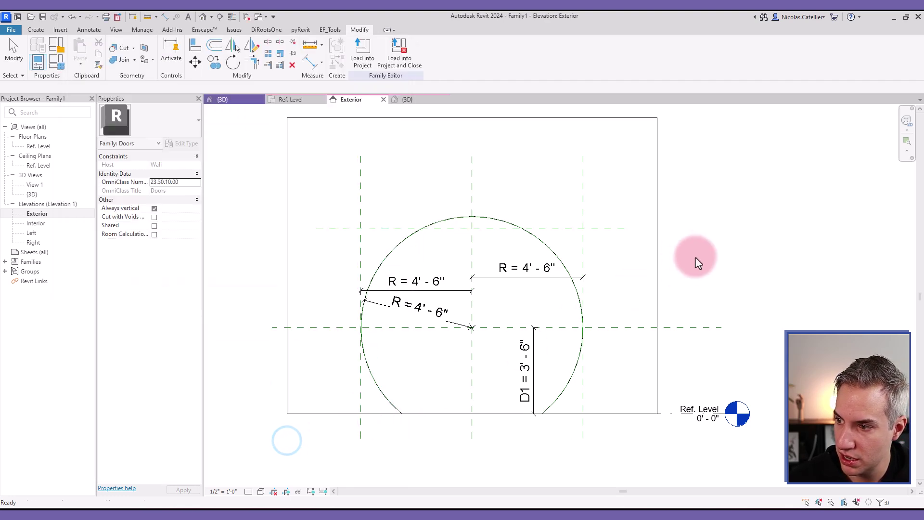
pyautogui.click(636, 264)
pyautogui.click(755, 223)
# Add an aligned dimension from the top reference plane to Ref. Level and label it Height
pyautogui.press('d')
pyautogui.press('i')
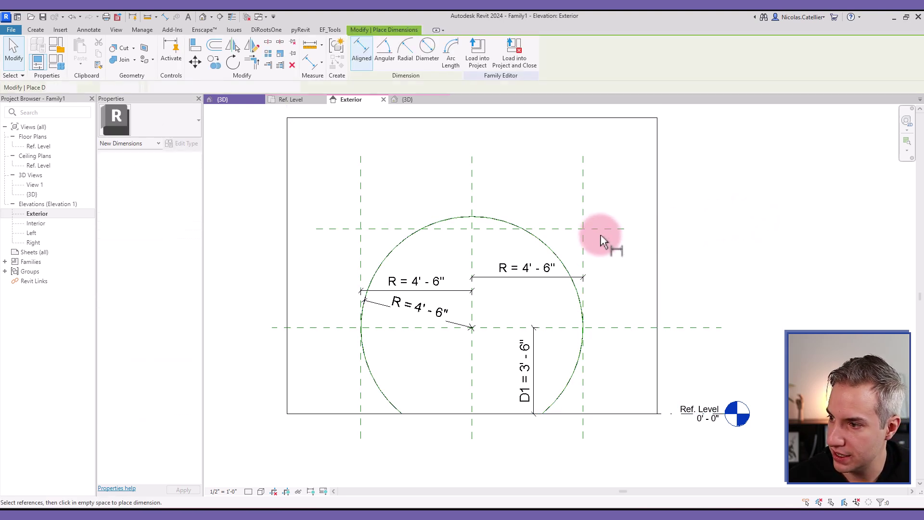
pyautogui.click(601, 230)
pyautogui.click(607, 414)
pyautogui.click(601, 388)
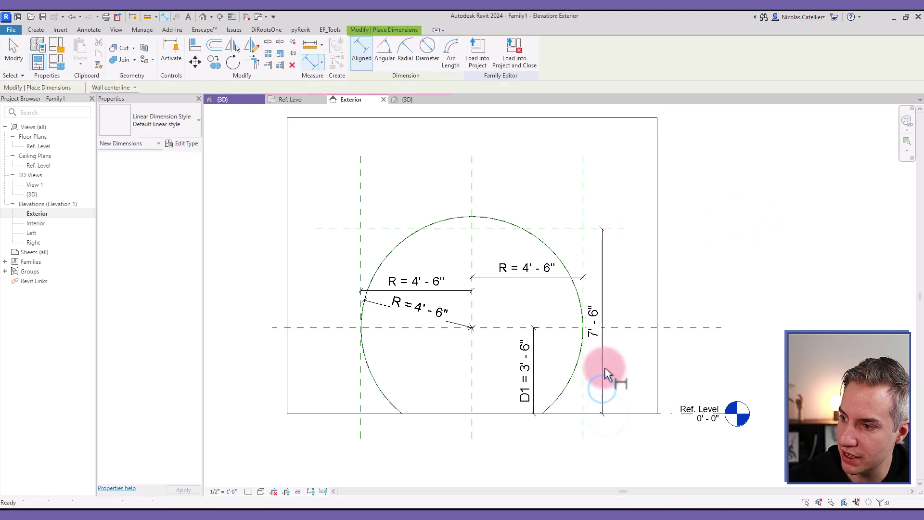
pyautogui.press('Escape')
pyautogui.click(366, 51)
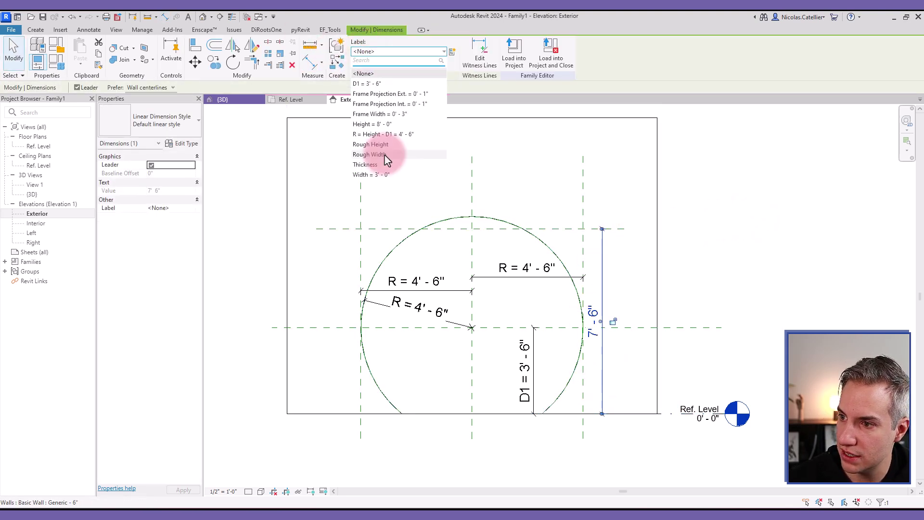
pyautogui.click(374, 124)
# Edit the dimensions to make Height 7' 6" and D1 3' 0"
pyautogui.click(797, 254)
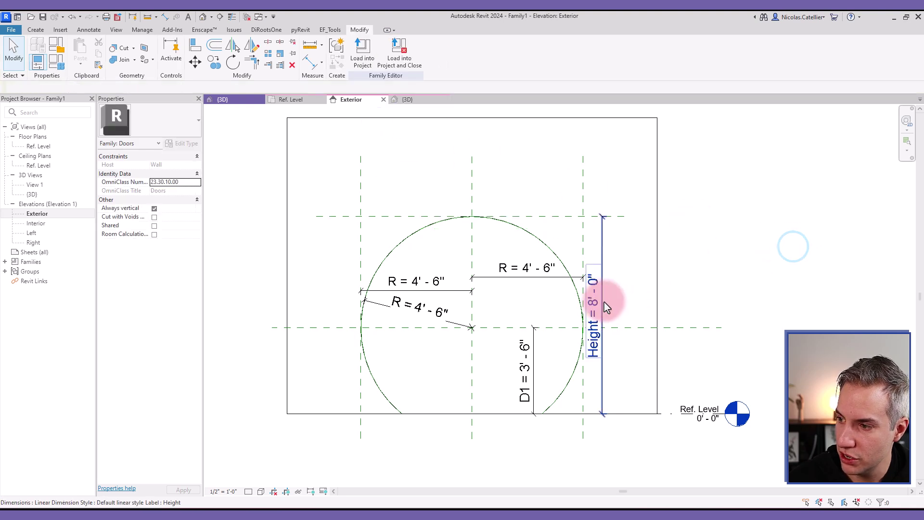
pyautogui.click(598, 306)
pyautogui.click(597, 305)
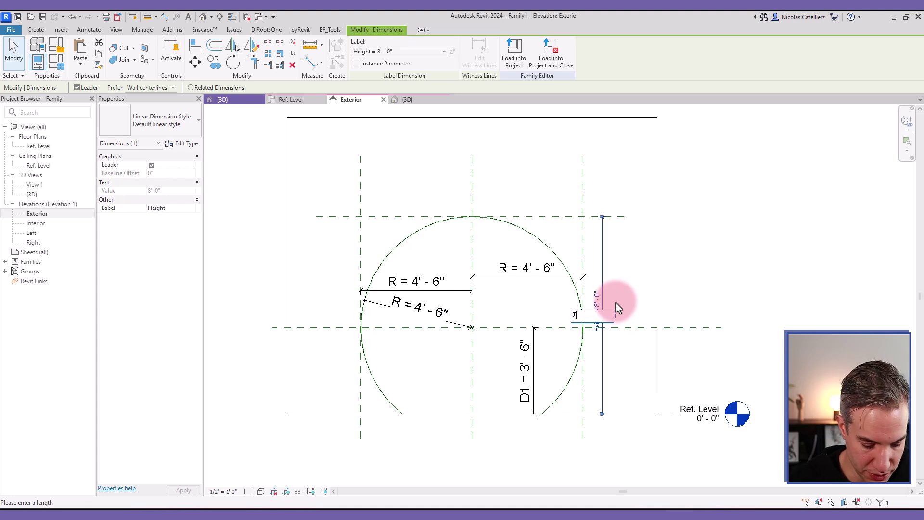
pyautogui.write("7'6")
pyautogui.press('Return')
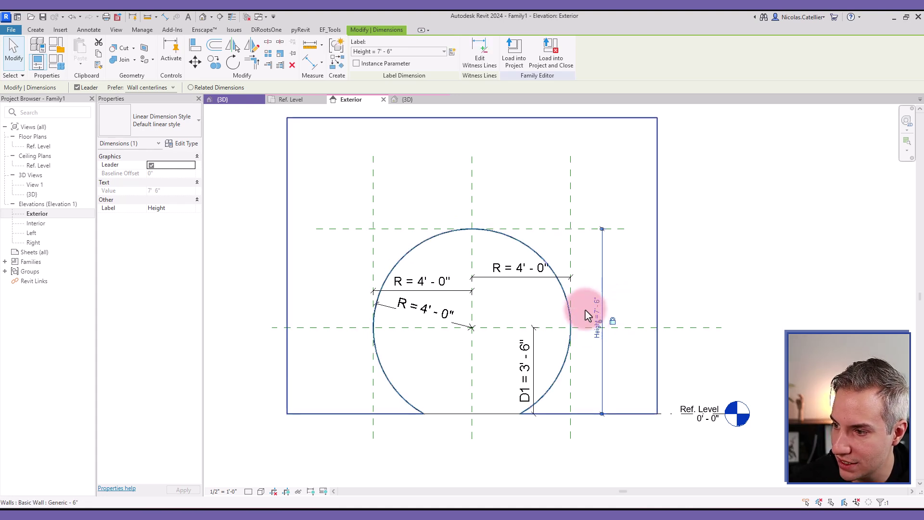
pyautogui.click(534, 366)
pyautogui.click(528, 361)
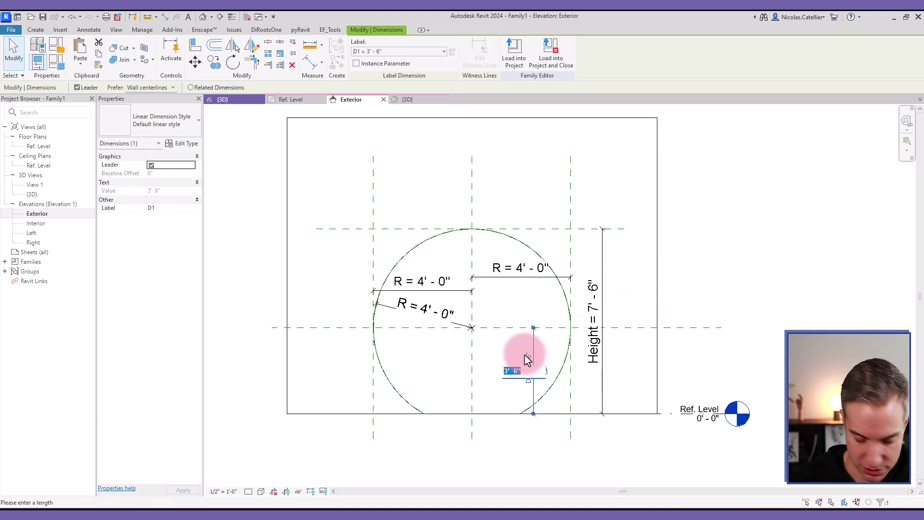
pyautogui.write('3')
pyautogui.press('Return')
# Check the resized opening in the 3D view, then return to the Exterior elevation
pyautogui.click(765, 244)
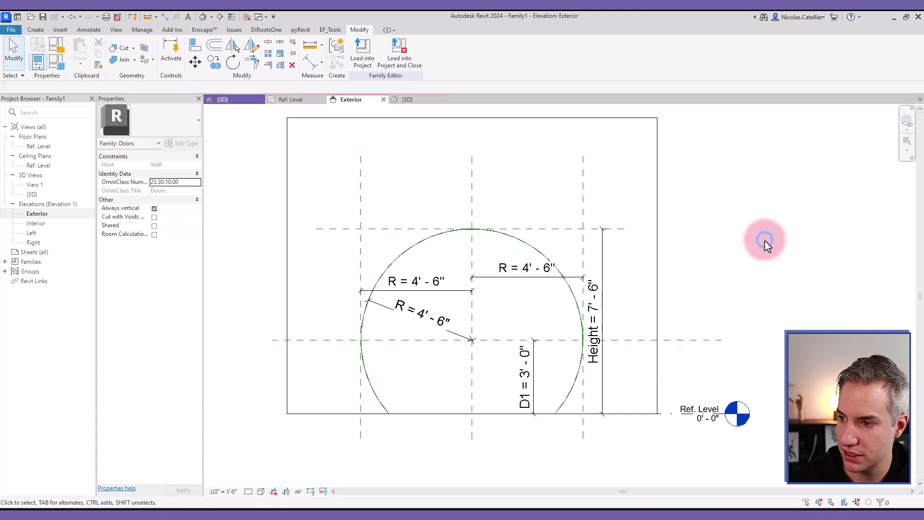
pyautogui.hotkey('ctrl', 'Tab')
pyautogui.keyDown('shift'); pyautogui.moveTo(306, 178); pyautogui.dragTo(393, 263, button='middle'); pyautogui.keyUp('shift')
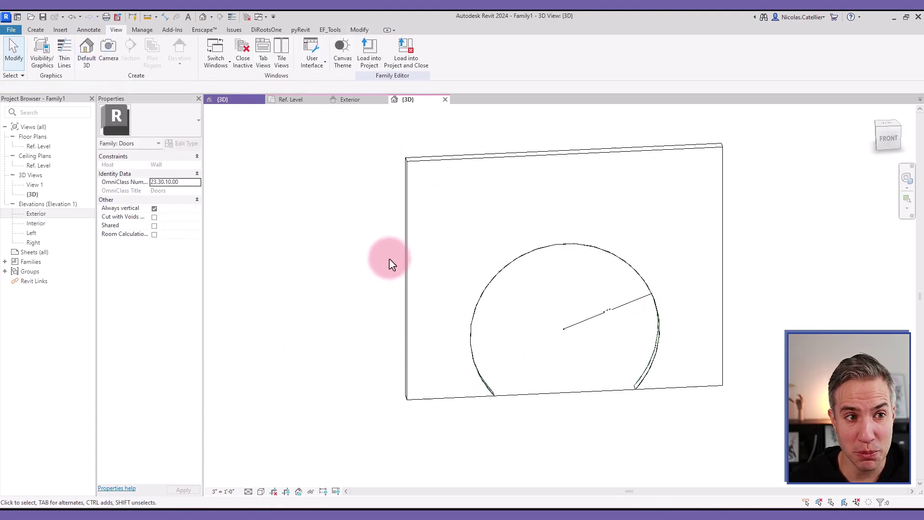
pyautogui.doubleClick(50, 215)
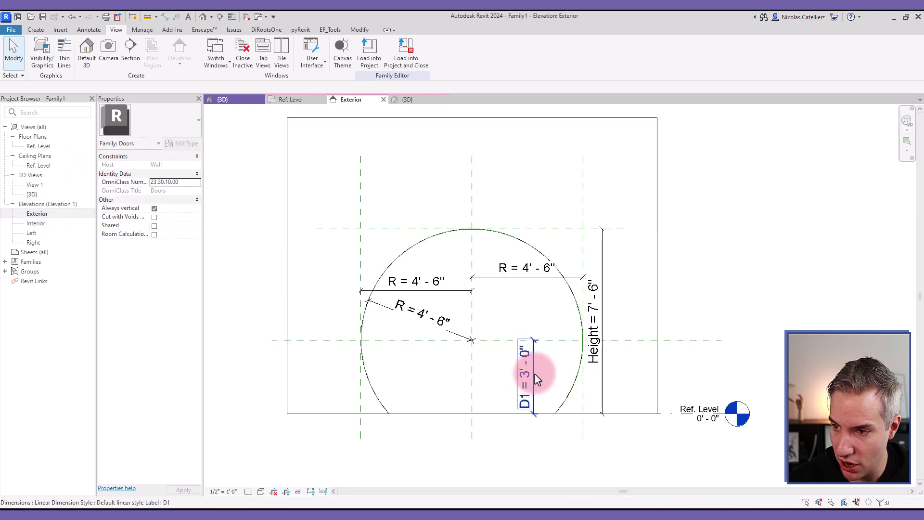
# Start a solid extrusion and pick the reference circle and bottom reference line as sketch lines
pyautogui.click(35, 30)
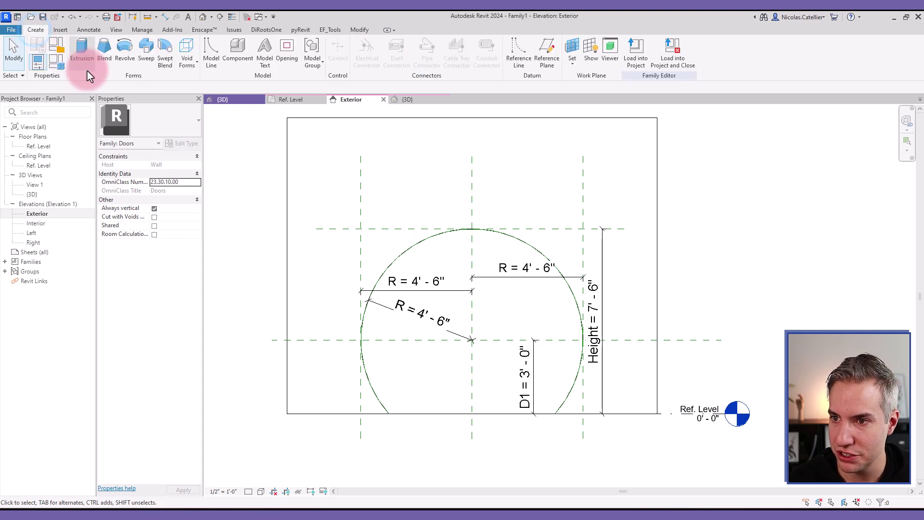
pyautogui.click(83, 46)
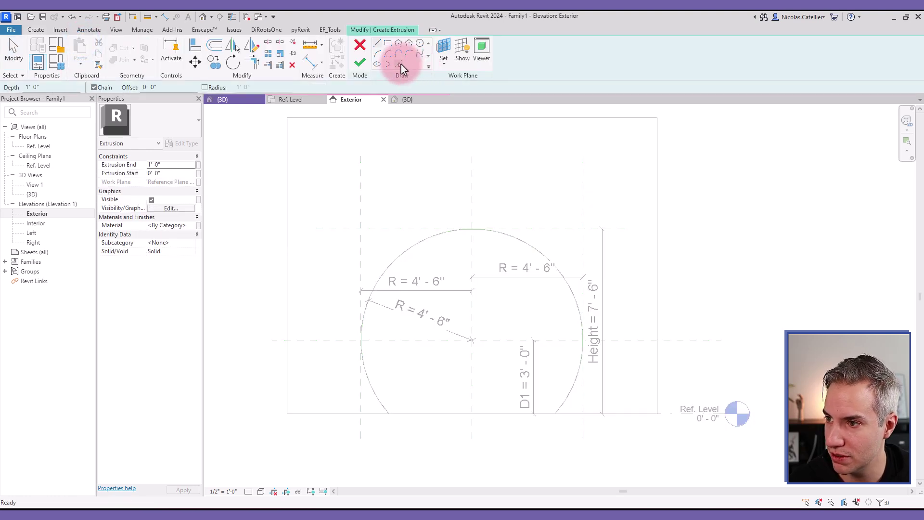
pyautogui.click(399, 65)
pyautogui.scroll(2, 457, 287)
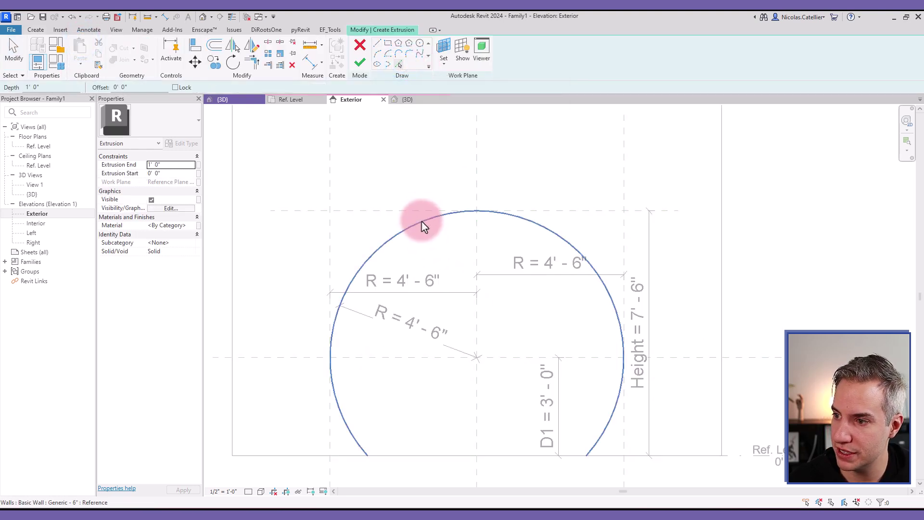
pyautogui.press('Tab')
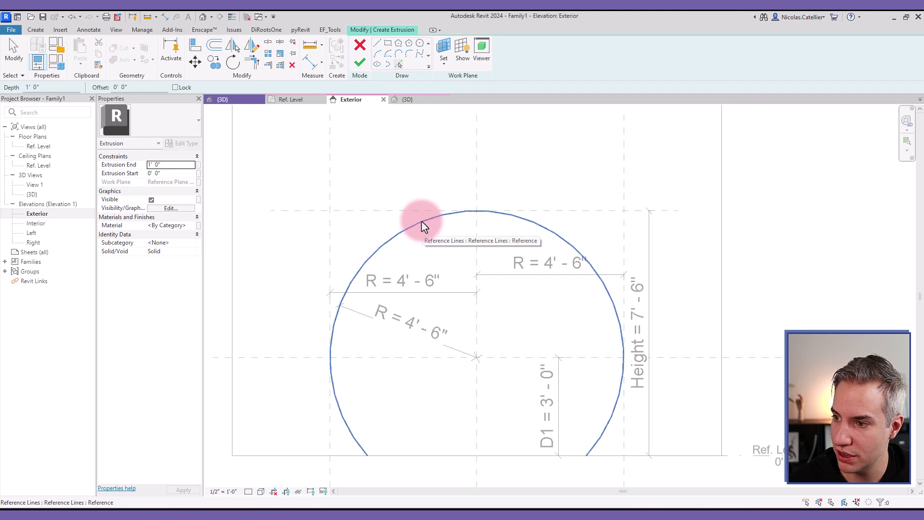
pyautogui.click(423, 226)
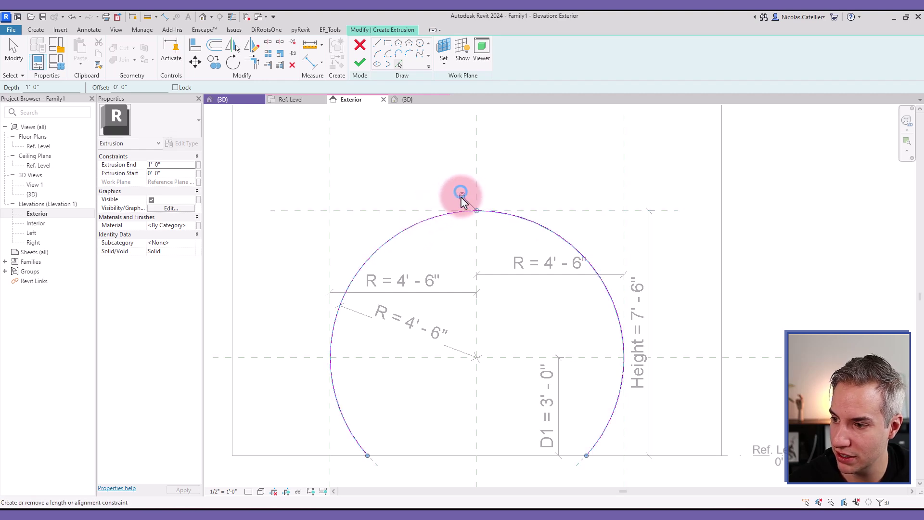
pyautogui.click(438, 455)
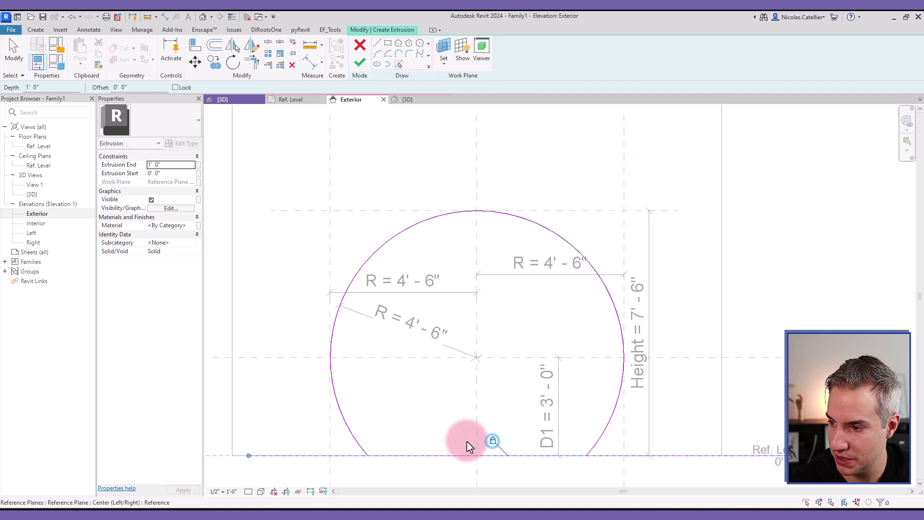
pyautogui.press('Escape')
# Trim the arc and bottom line to corners, then offset the outline 0' 3" inward
pyautogui.press('t')
pyautogui.press('r')
pyautogui.click(356, 438)
pyautogui.click(402, 456)
pyautogui.click(505, 455)
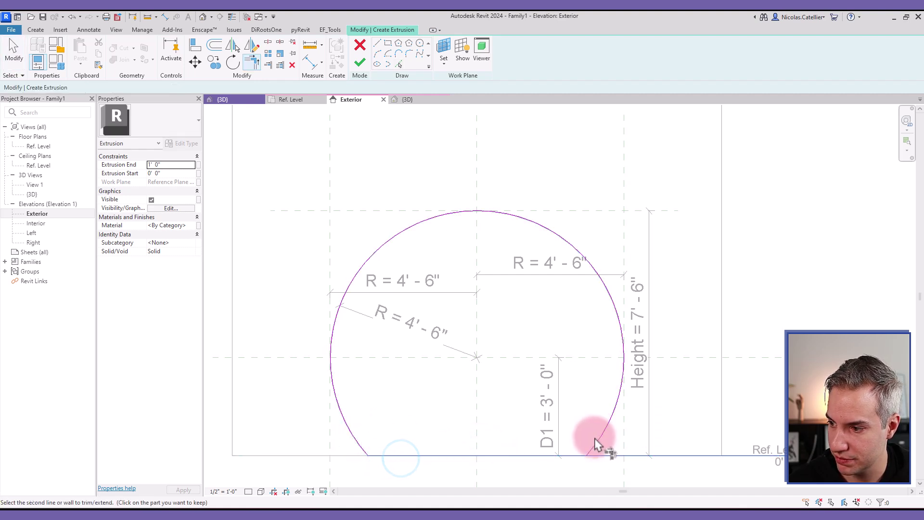
pyautogui.click(600, 441)
pyautogui.press('Escape')
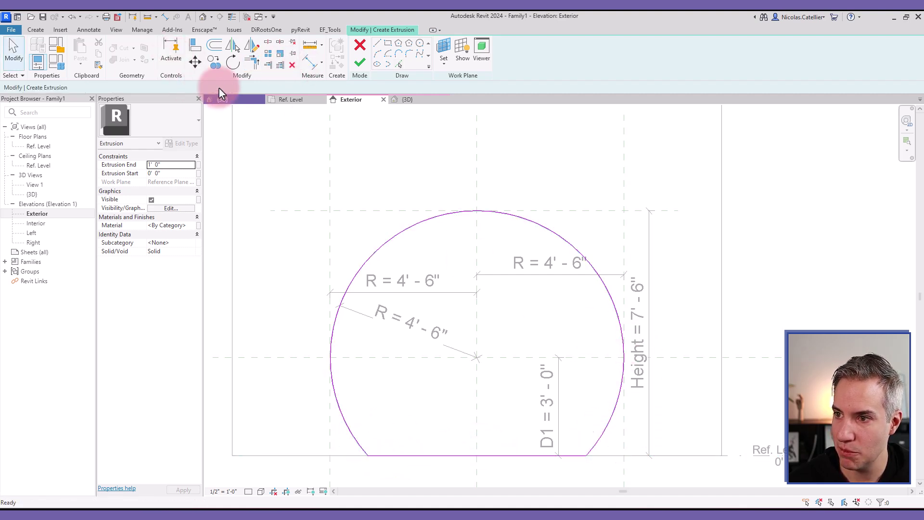
pyautogui.click(214, 52)
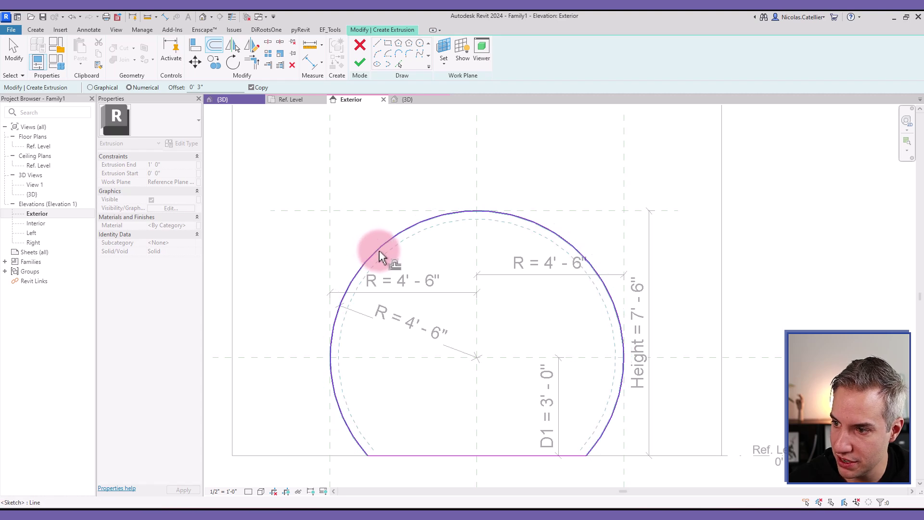
pyautogui.click(517, 455)
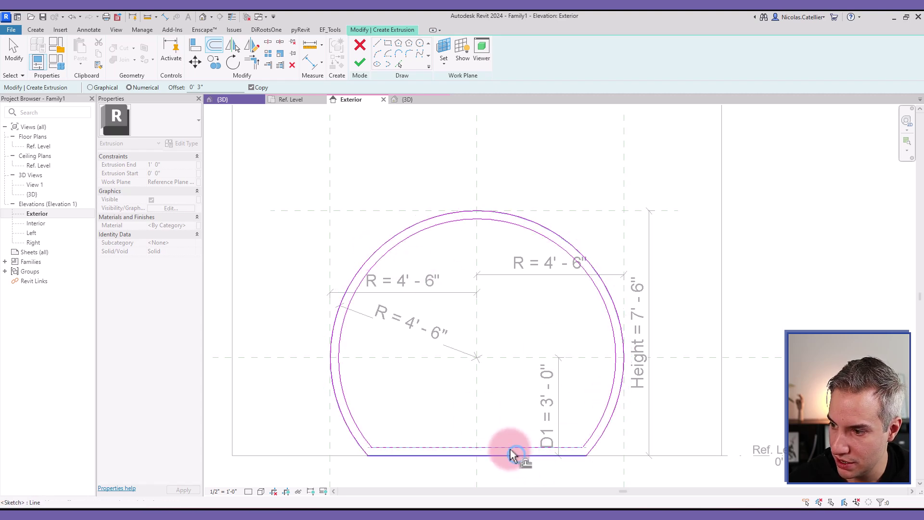
# Finish the extrusion and view the family in the Default 3D view
pyautogui.click(359, 63)
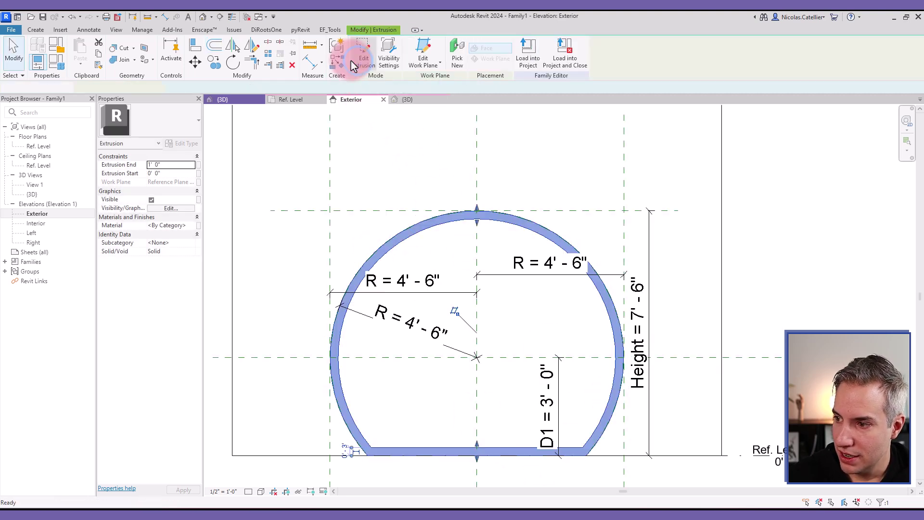
pyautogui.click(116, 30)
pyautogui.click(86, 53)
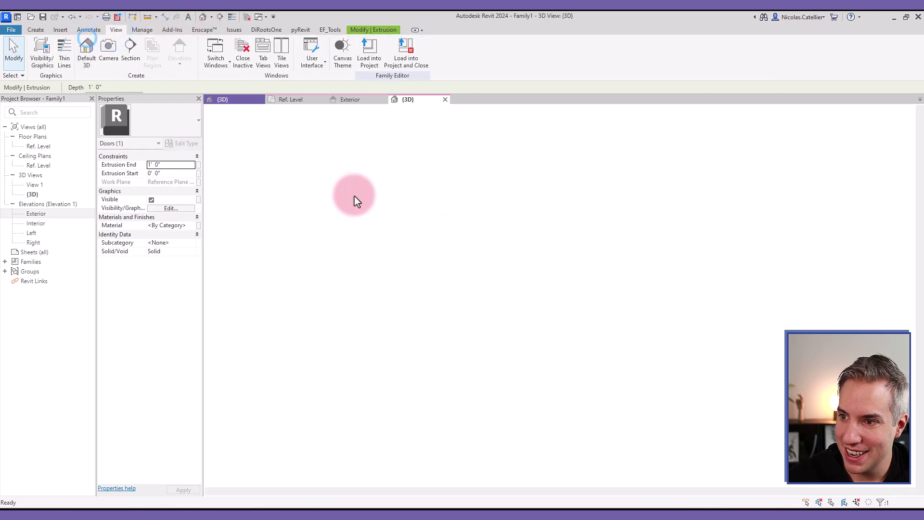
pyautogui.keyDown('shift'); pyautogui.moveTo(481, 301); pyautogui.dragTo(317, 331, button='middle'); pyautogui.keyUp('shift')
# In Family Types, apply D1 = 3' 6" and Height = 8' 0", then confirm
pyautogui.click(36, 29)
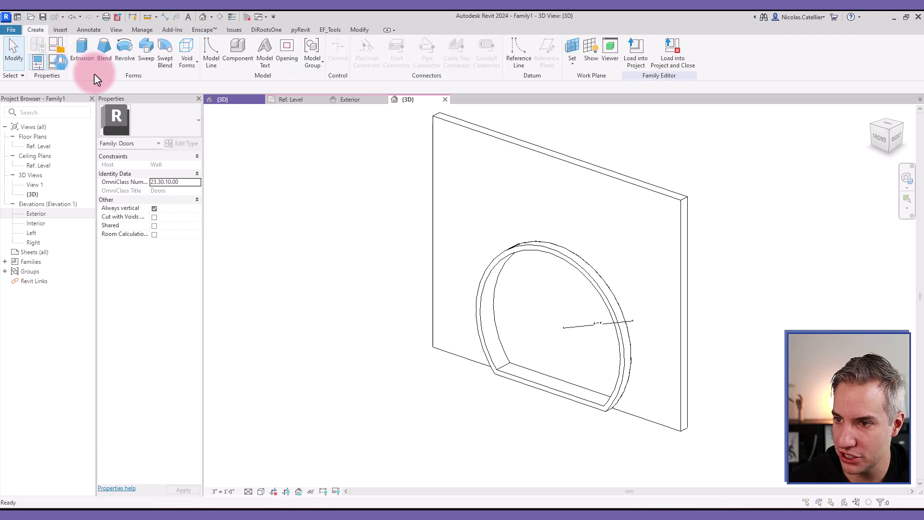
pyautogui.click(38, 62)
pyautogui.click(208, 156)
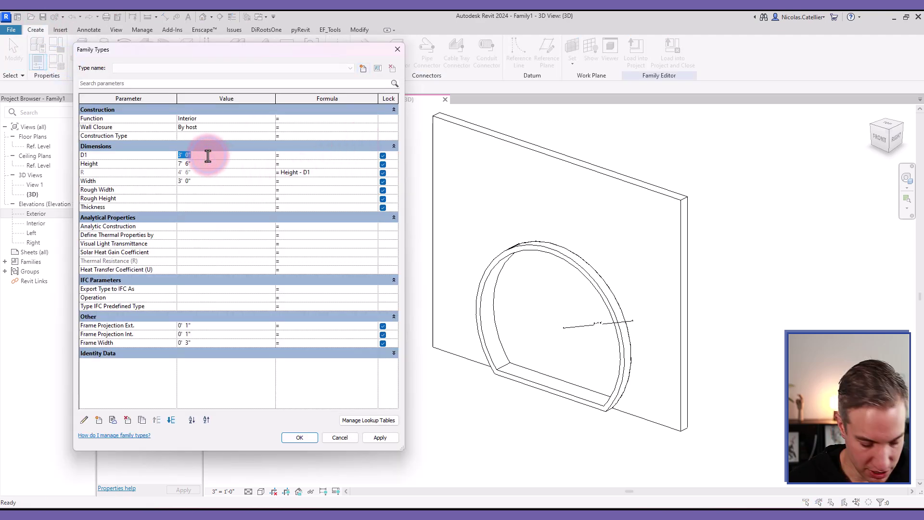
pyautogui.write("3'6")
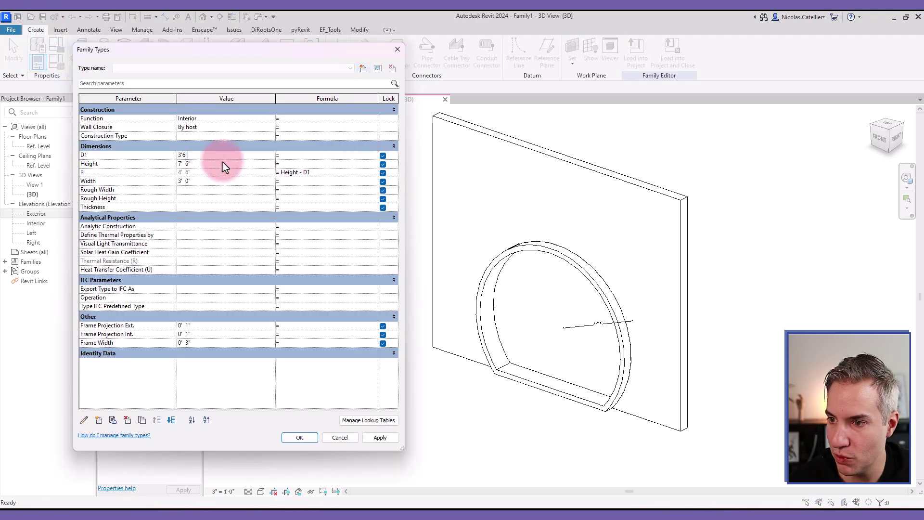
pyautogui.click(388, 439)
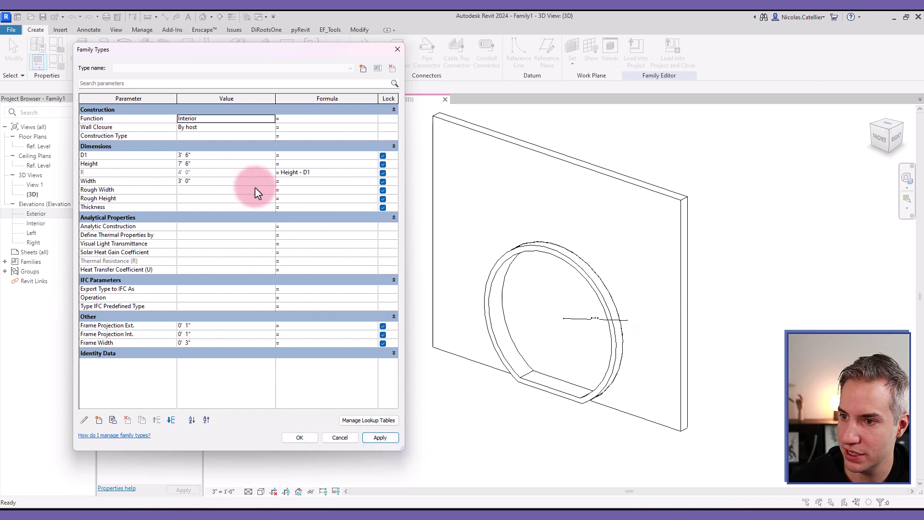
pyautogui.click(223, 164)
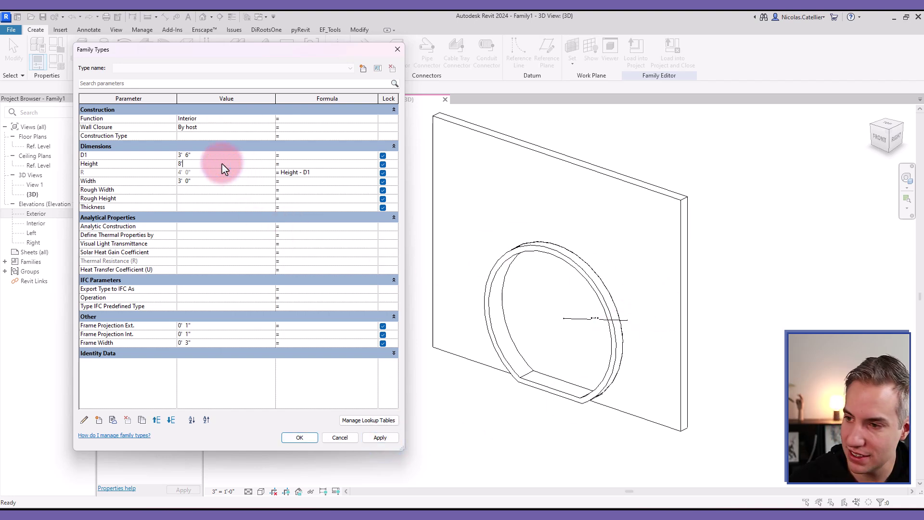
pyautogui.click(376, 439)
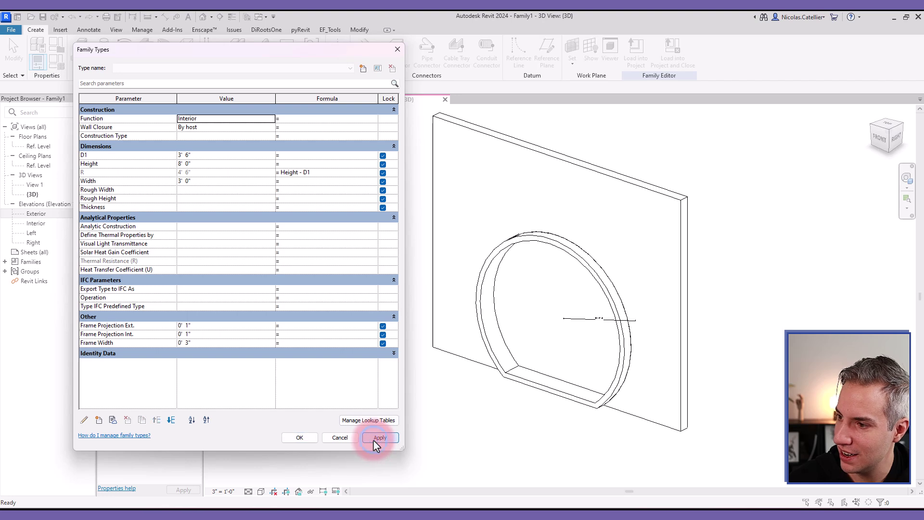
pyautogui.click(306, 439)
# Inspect the arched frame extrusion in 3D, then switch to the Moongate-Test1 project's {3D} view
pyautogui.click(541, 243)
pyautogui.keyDown('shift'); pyautogui.moveTo(388, 428); pyautogui.dragTo(530, 264, button='middle'); pyautogui.keyUp('shift')
pyautogui.scroll(2, 537, 235)
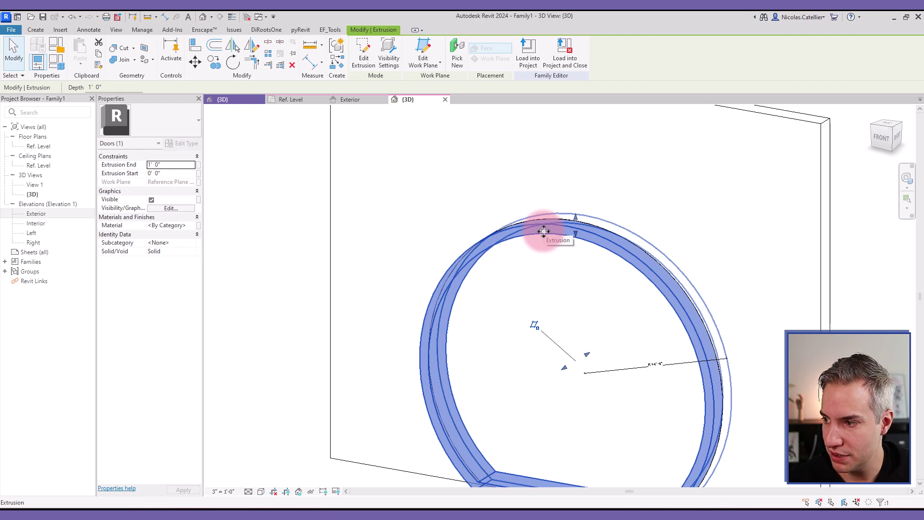
pyautogui.scroll(-3, 477, 262)
pyautogui.click(320, 265)
pyautogui.keyDown('shift'); pyautogui.moveTo(305, 302); pyautogui.dragTo(345, 307, button='middle'); pyautogui.keyUp('shift')
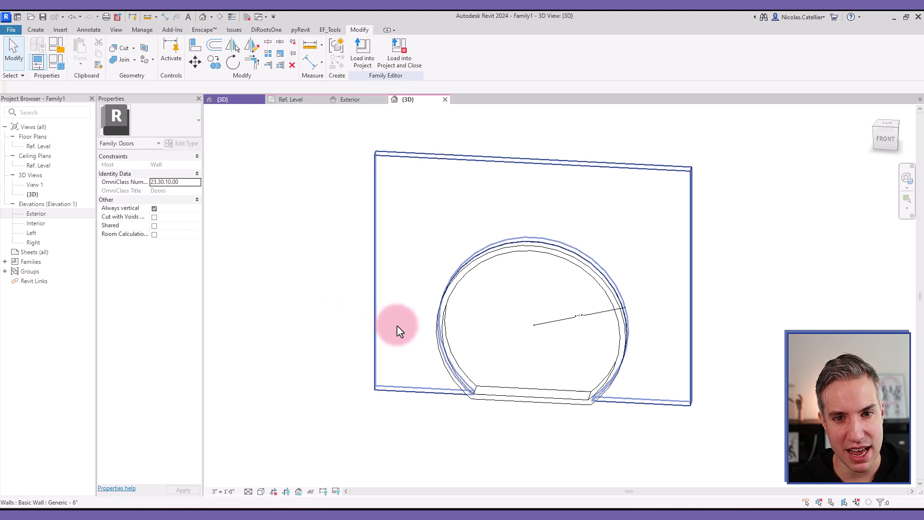
pyautogui.scroll(2, 497, 264)
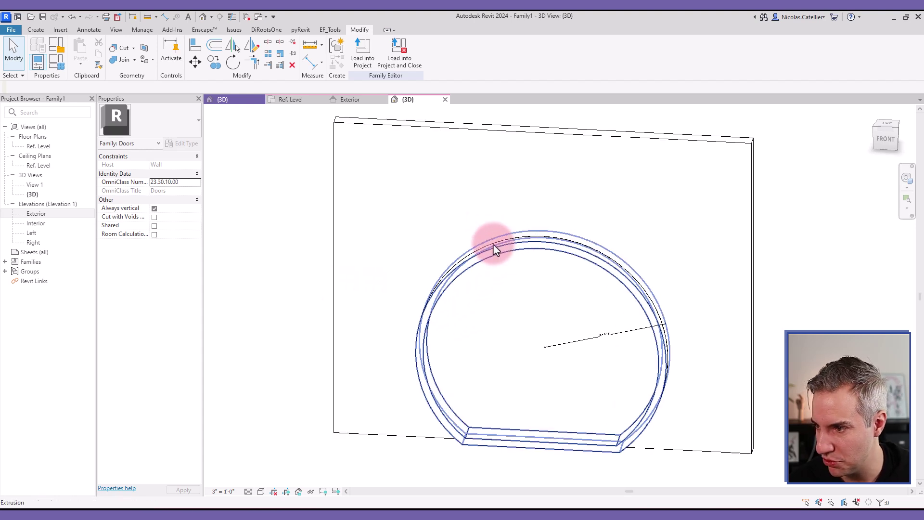
pyautogui.scroll(-1, 460, 243)
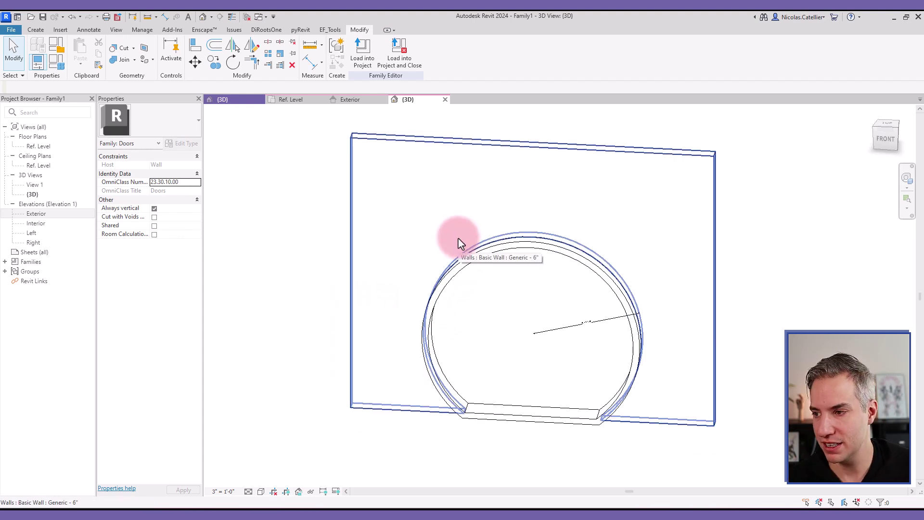
pyautogui.click(489, 258)
pyautogui.click(292, 236)
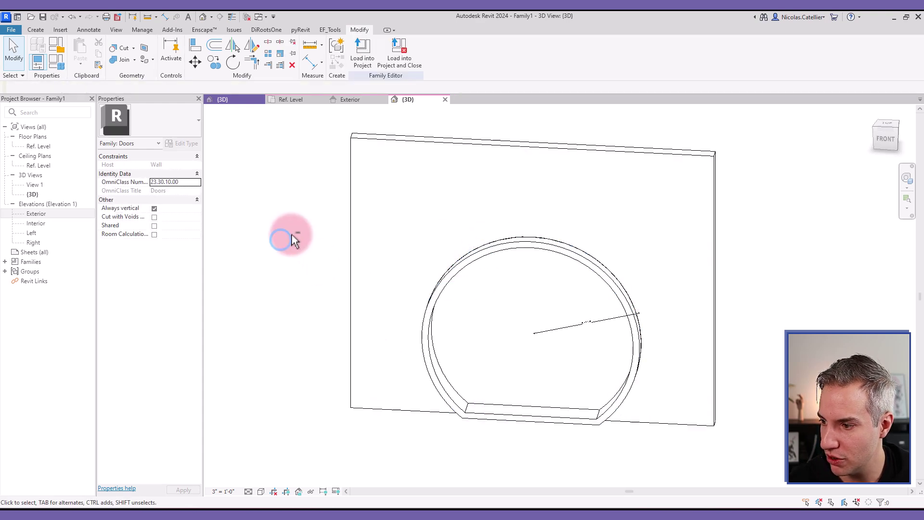
pyautogui.keyDown('shift'); pyautogui.moveTo(294, 240); pyautogui.dragTo(231, 253, button='middle'); pyautogui.keyUp('shift')
pyautogui.hotkey('ctrl', 'Tab')
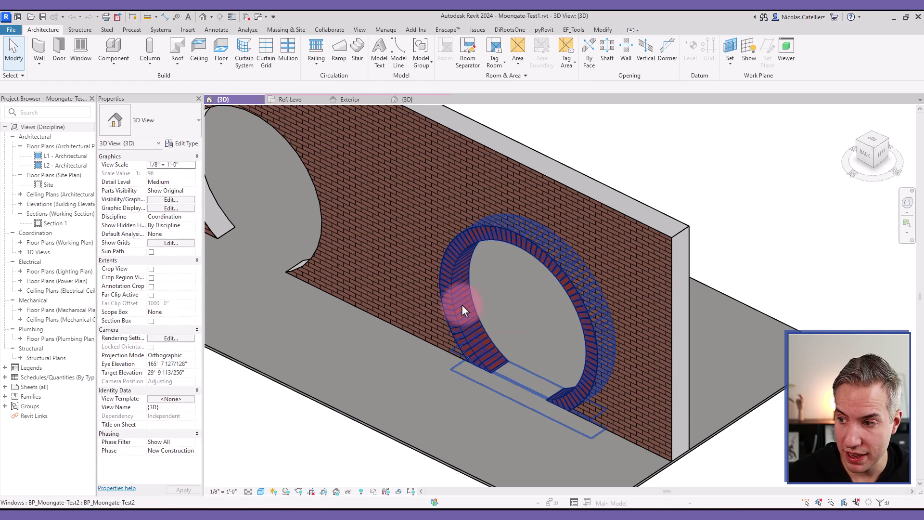
# Select the round moongate window in the wall and edit its BP_Moongate-Test2 family
pyautogui.click(475, 327)
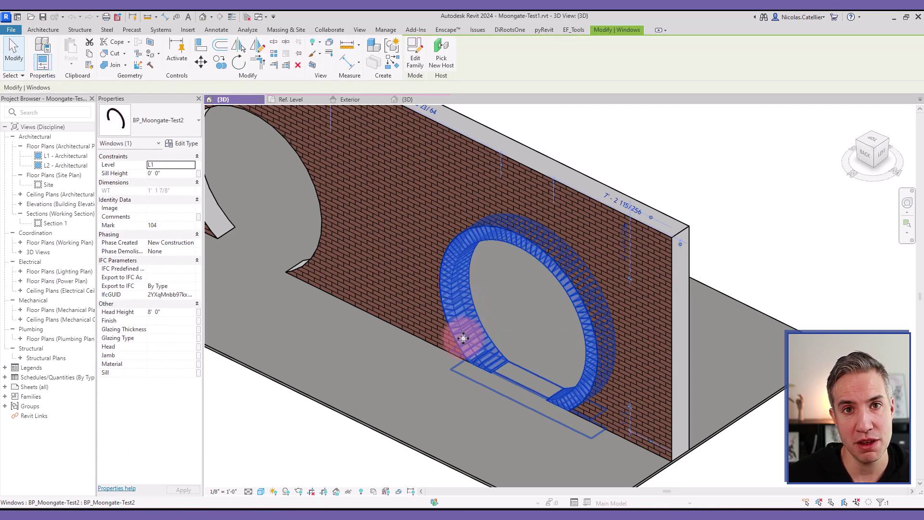
pyautogui.moveTo(452, 341); pyautogui.dragTo(444, 345)
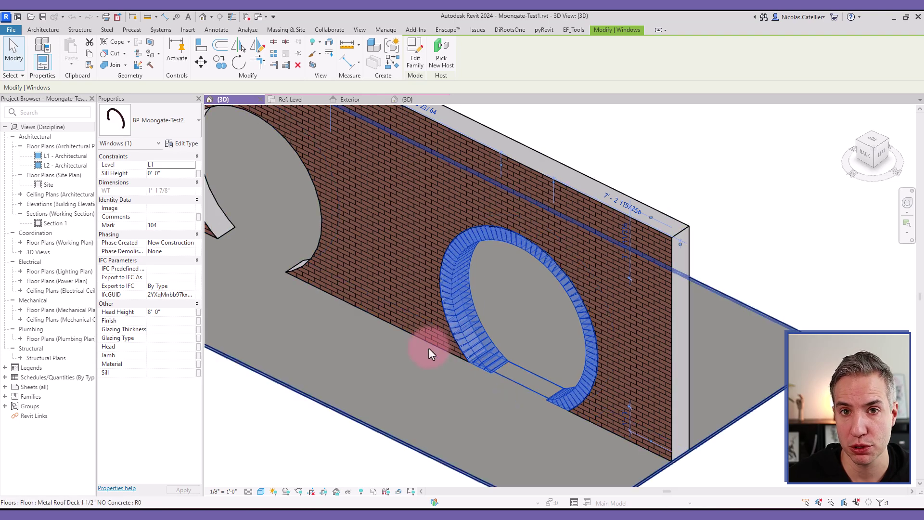
pyautogui.click(421, 67)
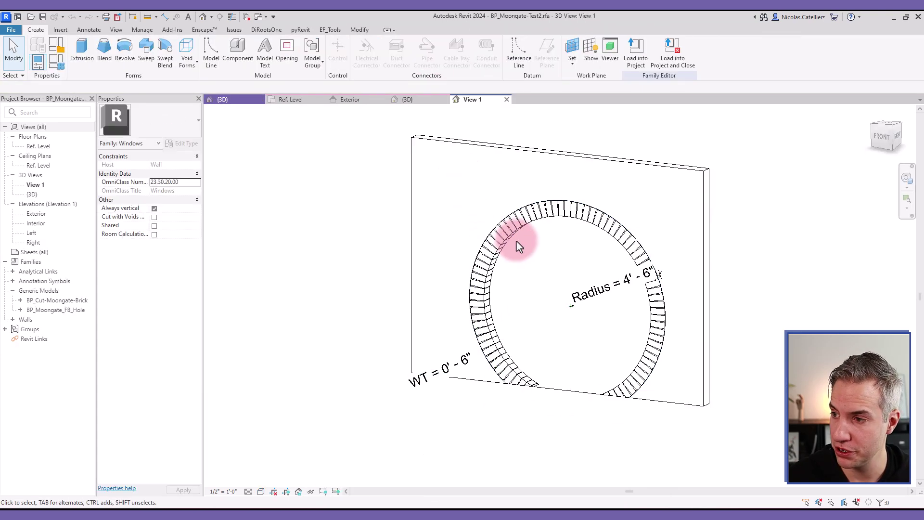
# Select the brick ring and open the nested BP_Cut-Moongate-Brick family for editing
pyautogui.click(522, 235)
pyautogui.click(508, 234)
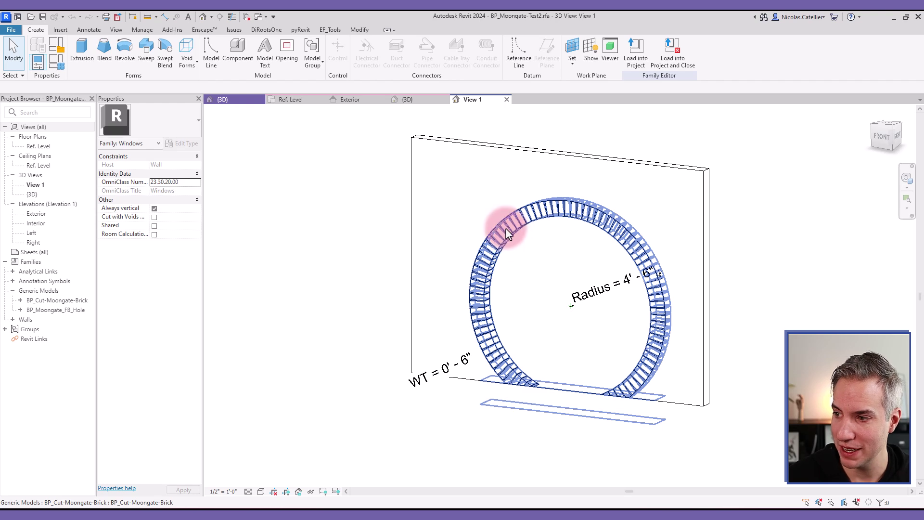
pyautogui.click(518, 236)
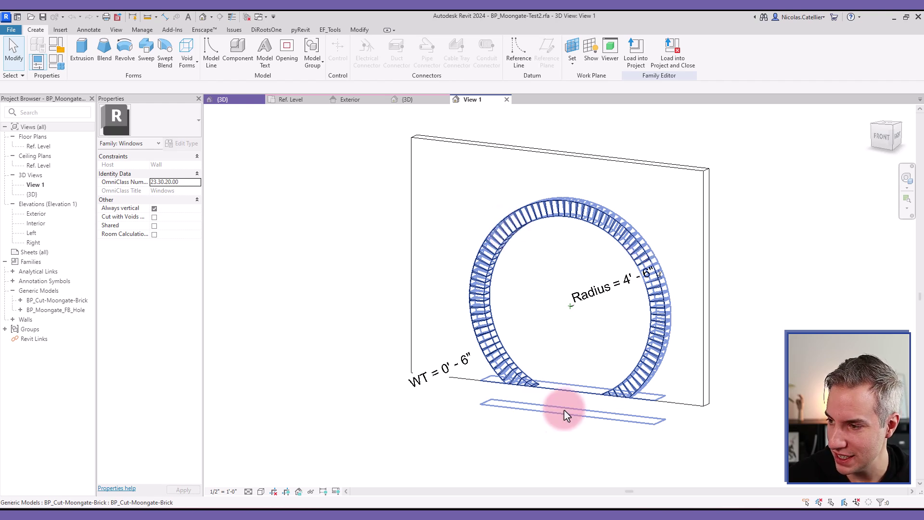
pyautogui.moveTo(563, 413); pyautogui.dragTo(533, 334, button='middle')
pyautogui.click(471, 357)
pyautogui.click(637, 368)
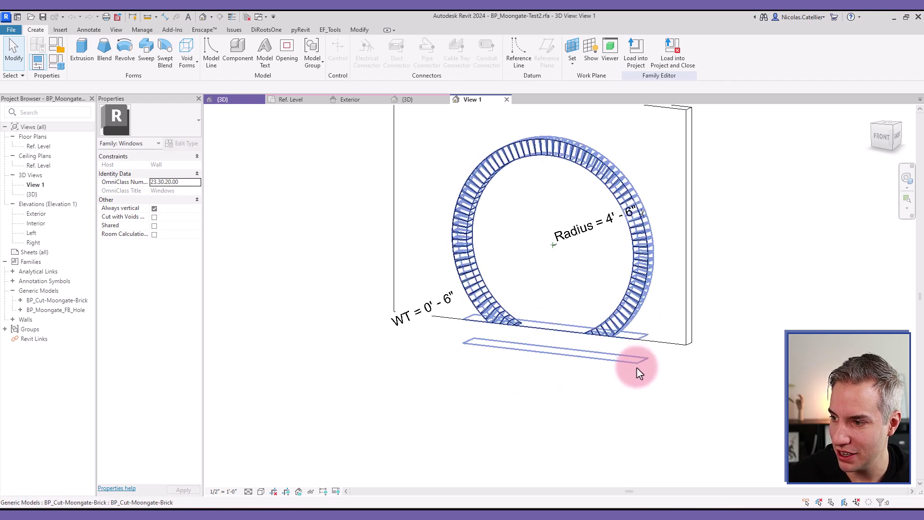
pyautogui.click(501, 190)
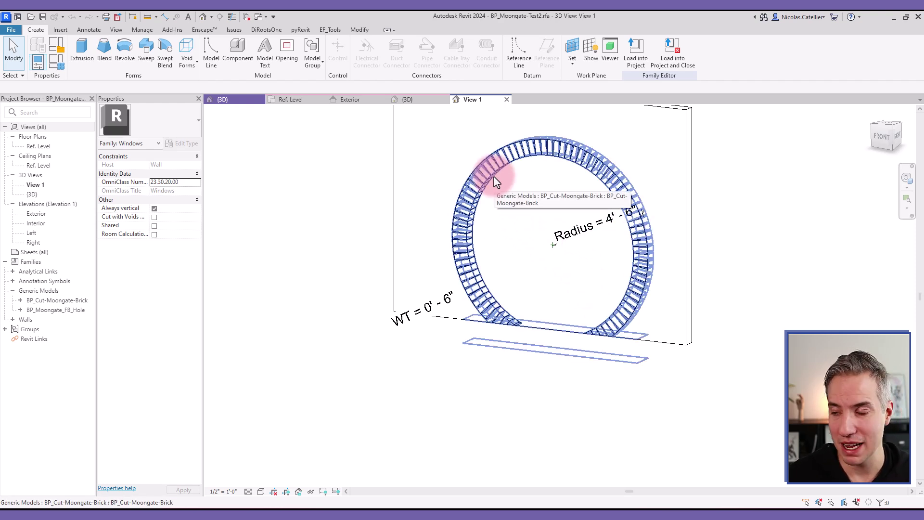
pyautogui.click(496, 184)
pyautogui.keyDown('shift'); pyautogui.moveTo(500, 207); pyautogui.dragTo(341, 165, button='middle'); pyautogui.keyUp('shift')
pyautogui.moveTo(495, 175)
pyautogui.keyDown('shift'); pyautogui.mouseDown(button='middle')
pyautogui.moveTo(517, 143)
pyautogui.moveTo(496, 176)
pyautogui.mouseUp(button='middle'); pyautogui.keyUp('shift')
pyautogui.click(360, 60)
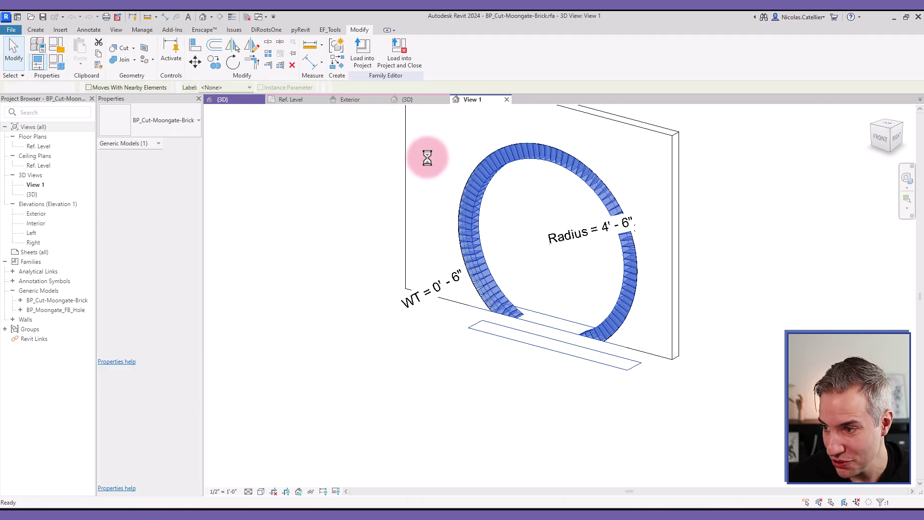
# Select the BP_ArcX arch ring and open its family for editing
pyautogui.click(513, 379)
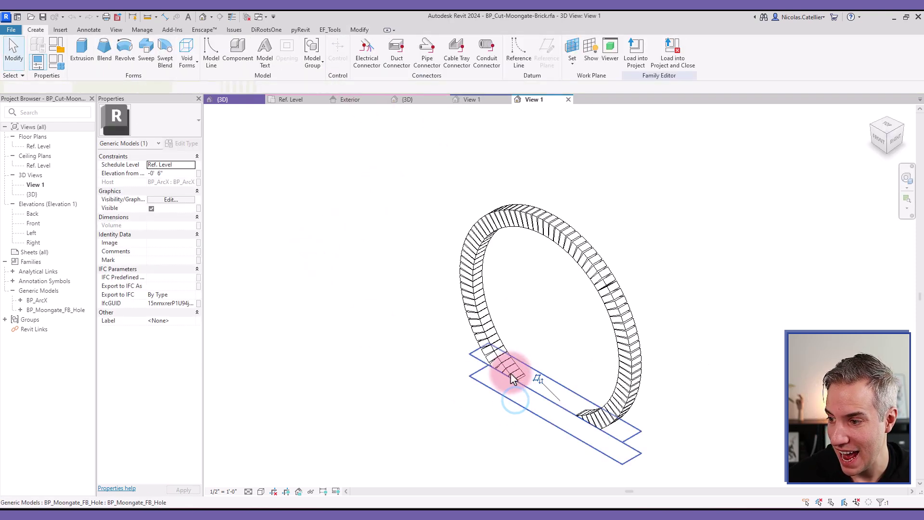
pyautogui.keyDown('shift'); pyautogui.moveTo(491, 407); pyautogui.dragTo(547, 374, button='middle'); pyautogui.keyUp('shift')
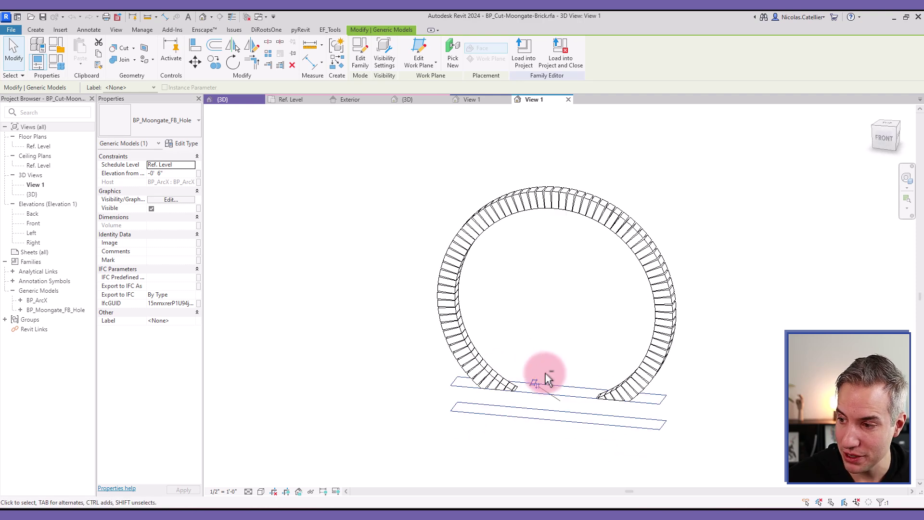
pyautogui.click(524, 207)
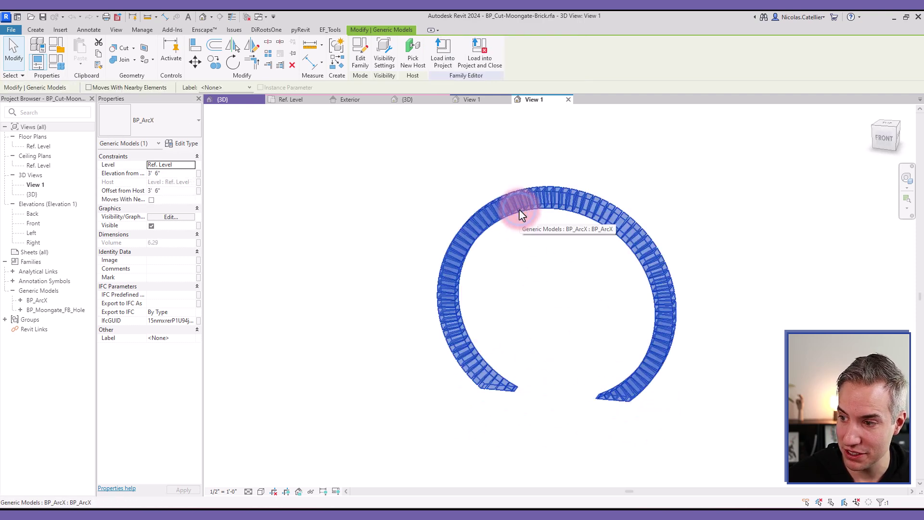
pyautogui.click(301, 200)
pyautogui.click(484, 221)
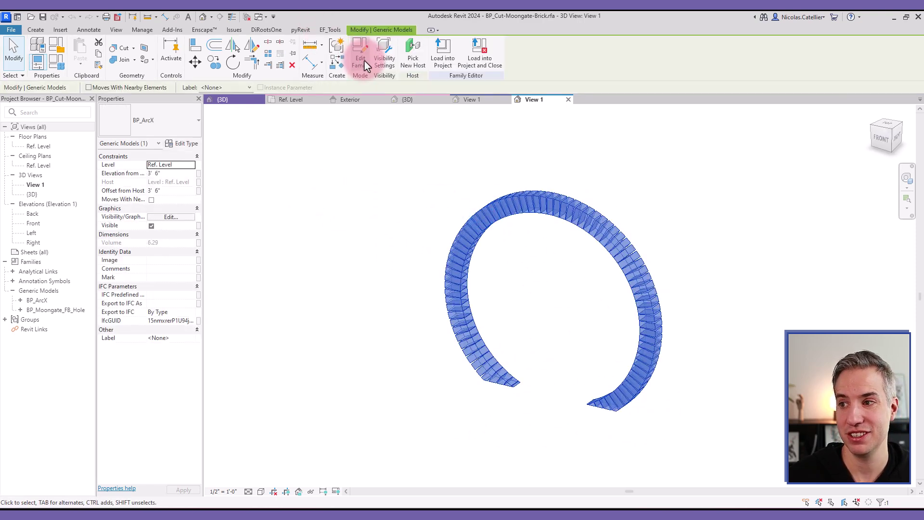
pyautogui.click(361, 60)
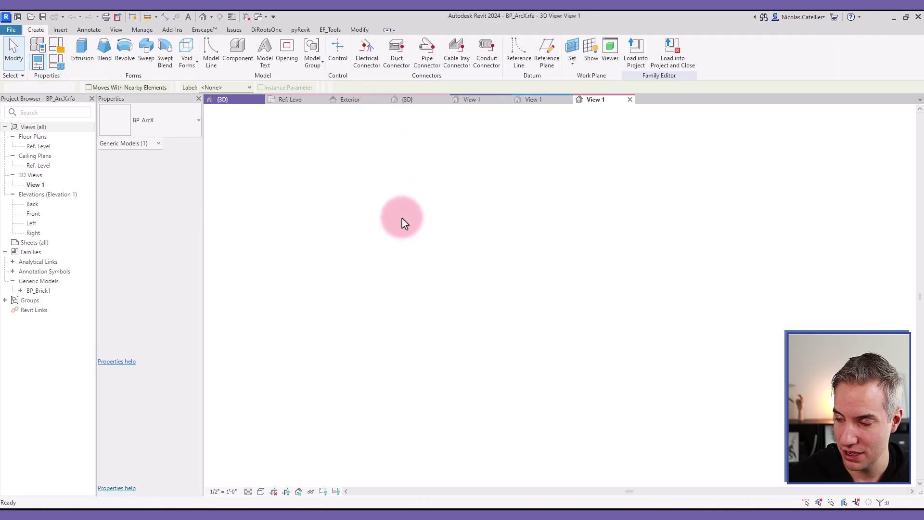
# Orbit to a front view, select one arch brick, and edit its BP_Brick1 family
pyautogui.keyDown('shift'); pyautogui.moveTo(502, 201); pyautogui.dragTo(496, 262, button='middle'); pyautogui.keyUp('shift')
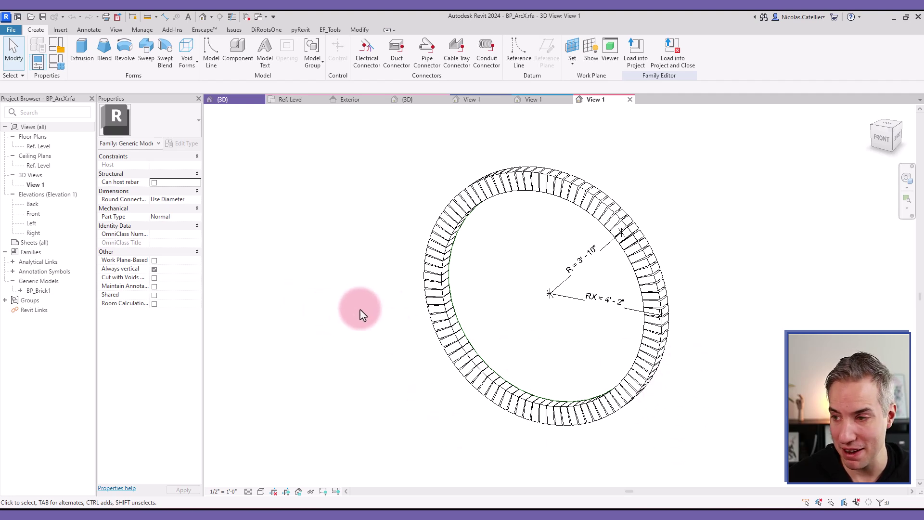
pyautogui.click(447, 254)
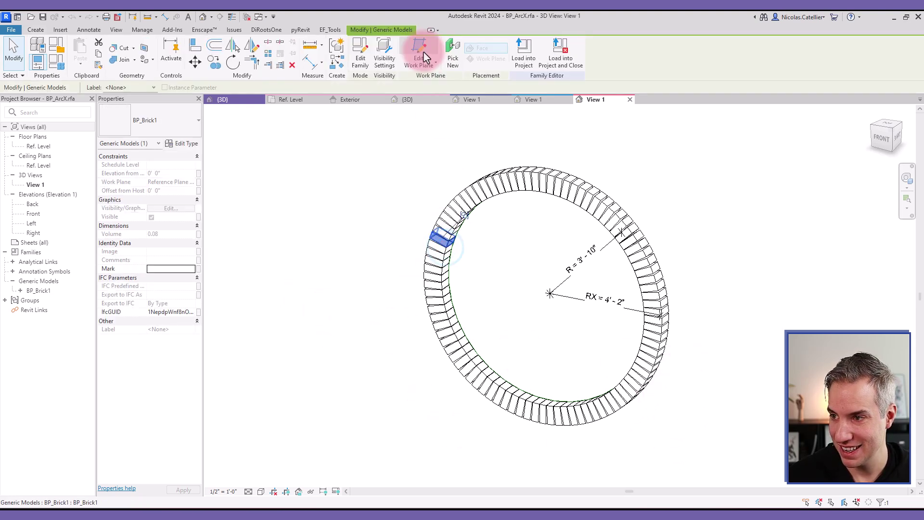
pyautogui.click(362, 52)
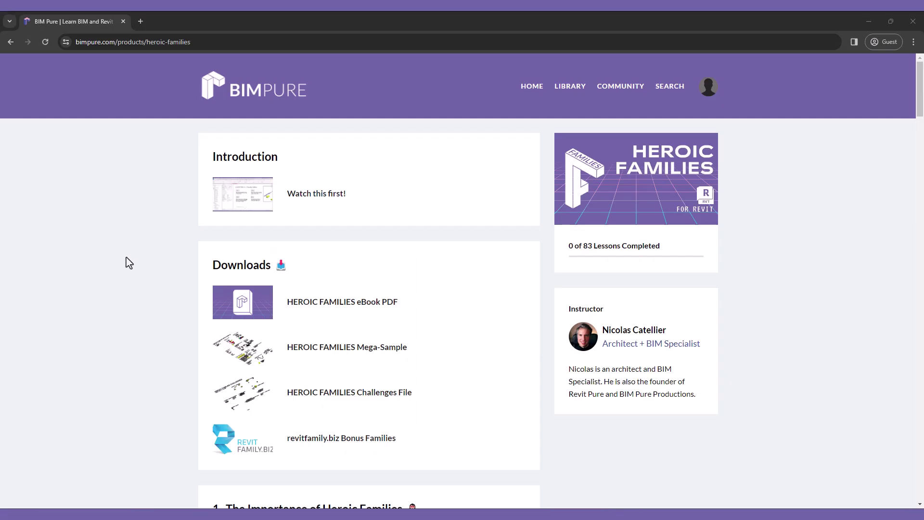
# Scroll the Heroic Families course page and open lesson 4.4 Reference Lines
pyautogui.scroll(-12, 129, 262)
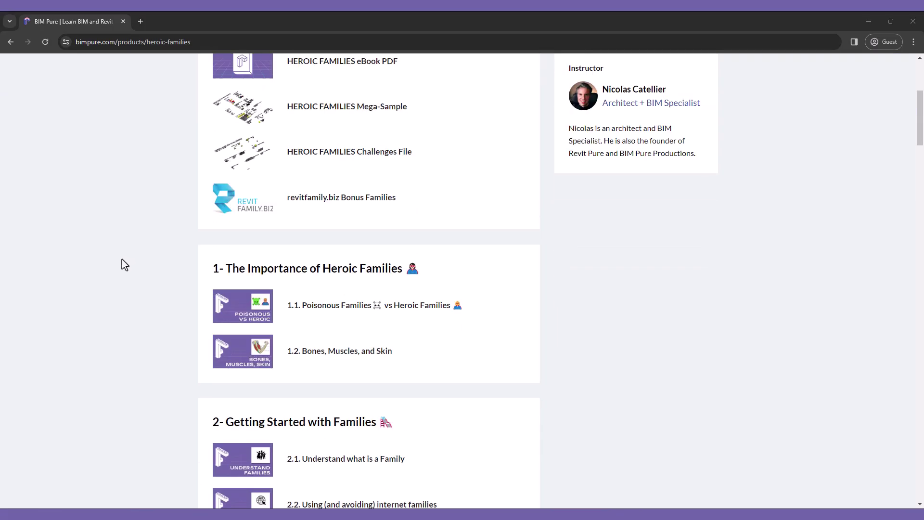
pyautogui.scroll(-13, 119, 266)
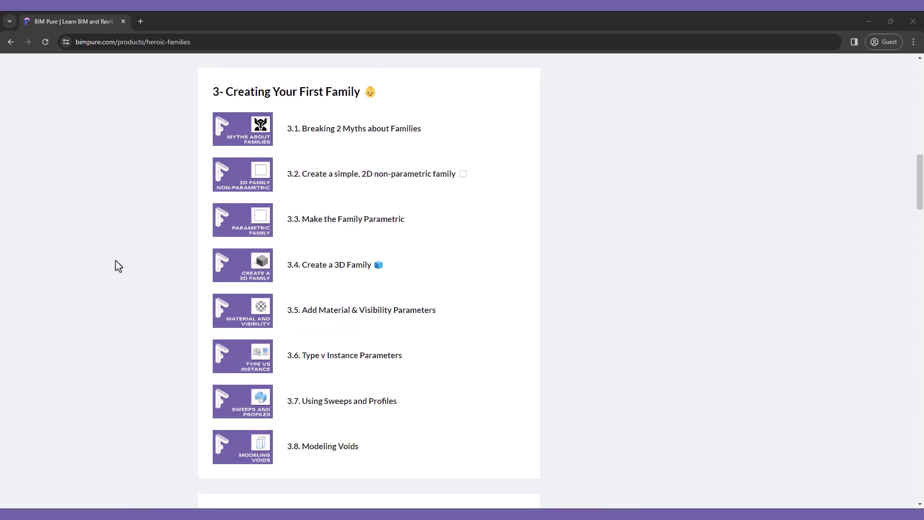
pyautogui.click(239, 260)
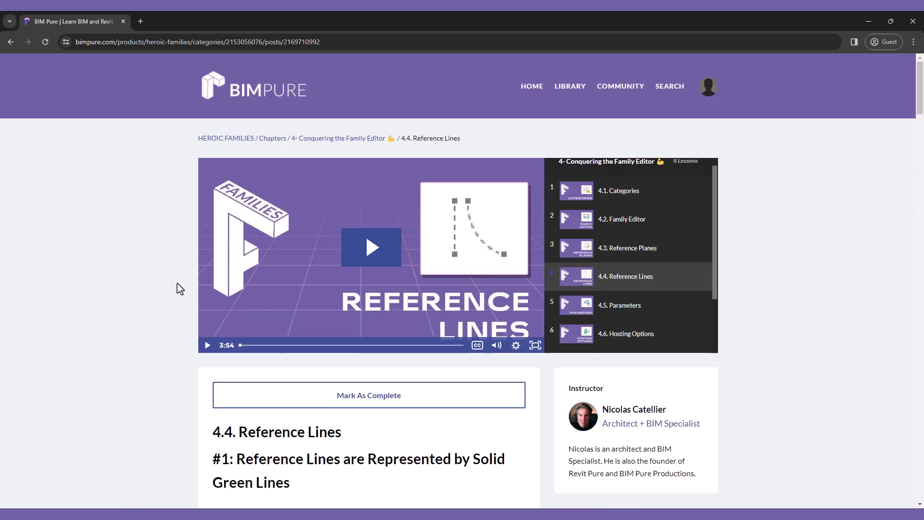
# Browse the lesson eBook to the Visibility and Yes/No pages, ending on bimpure.com
pyautogui.scroll(-12, 181, 289)
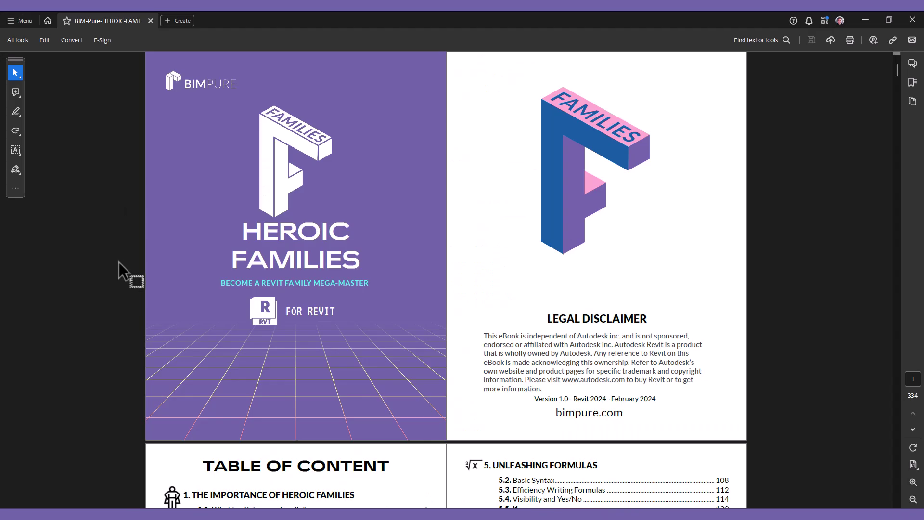
pyautogui.scroll(-5, 119, 262)
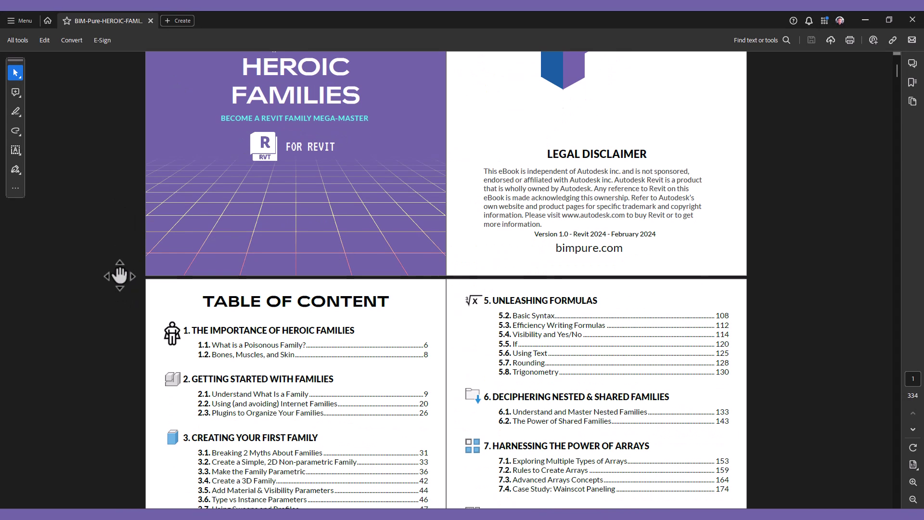
pyautogui.click(542, 291)
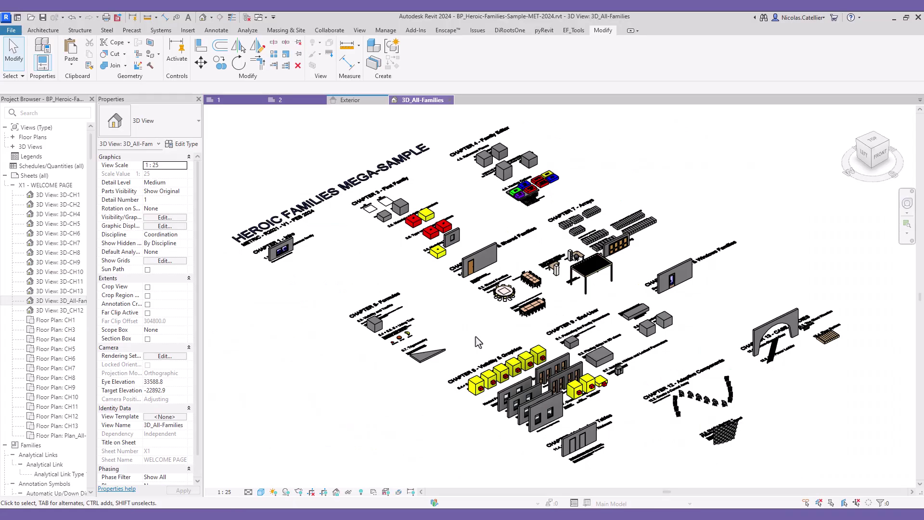
pyautogui.scroll(8, 647, 389)
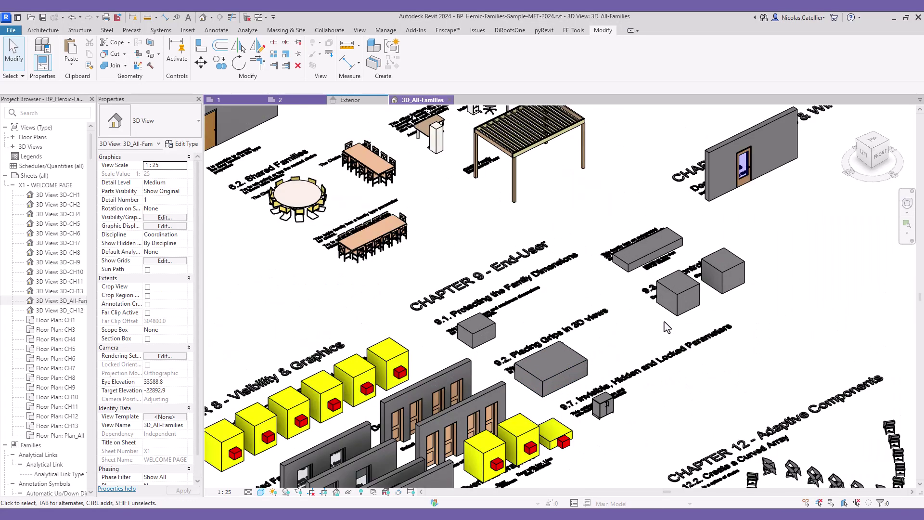
pyautogui.moveTo(769, 353); pyautogui.dragTo(664, 498, button='middle')
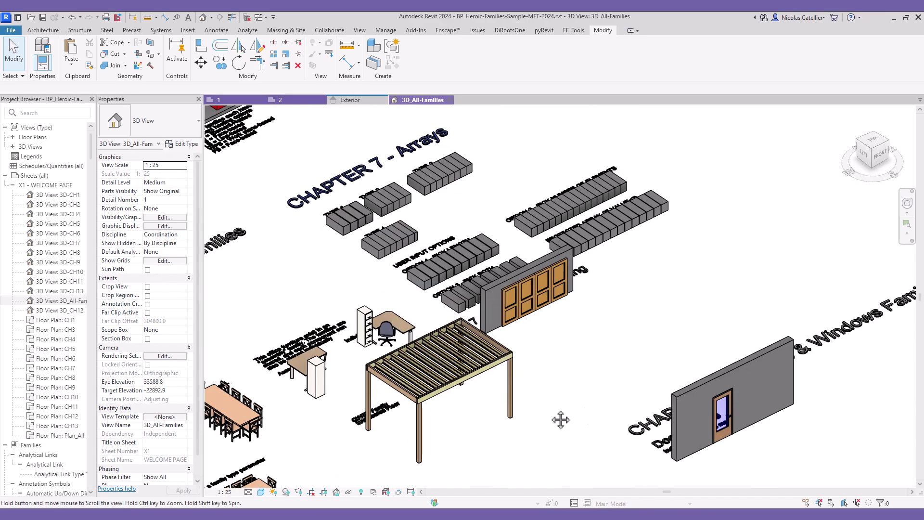
pyautogui.scroll(-2, 337, 324)
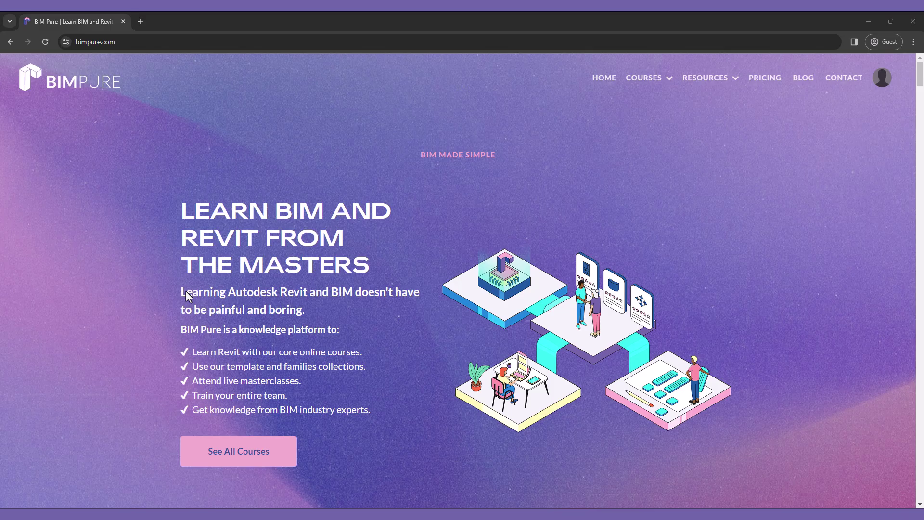